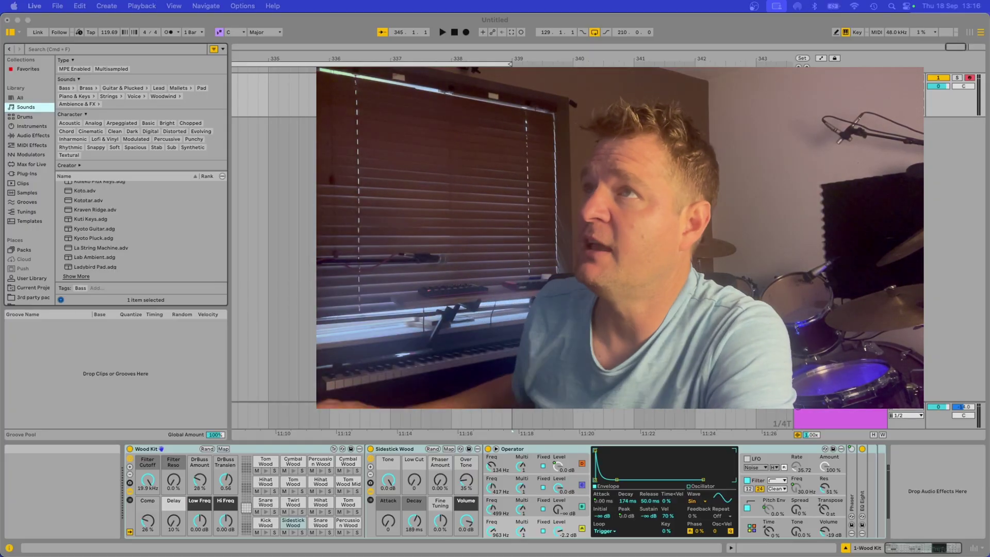
Step: Browse the library's Drums, All and Sounds categories in the Ableton browser
click(26, 117)
click(19, 98)
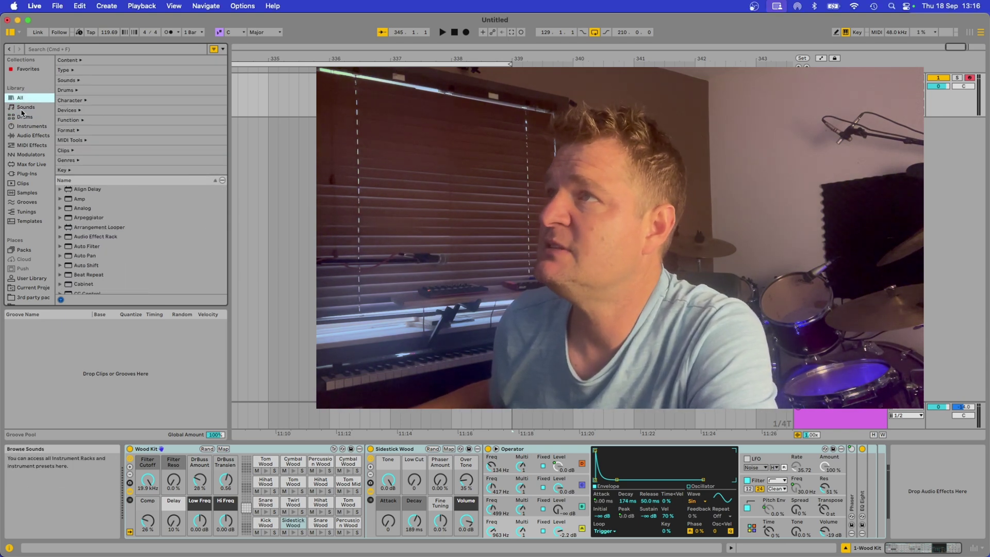
click(24, 108)
scroll(114, 206, up, 20)
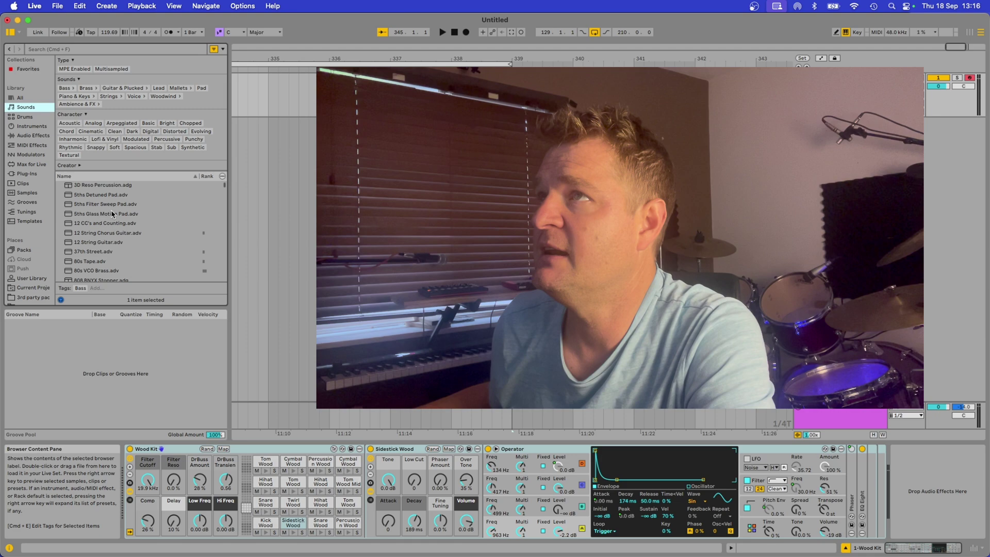
scroll(112, 209, down, 10)
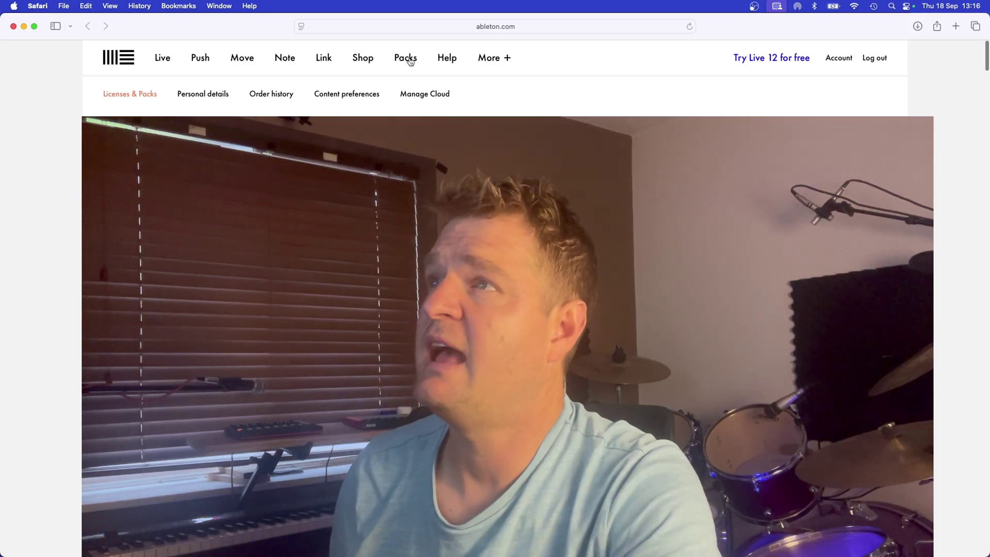
Step: Go to ableton.com's Packs page and scroll through the All Packs list
click(405, 57)
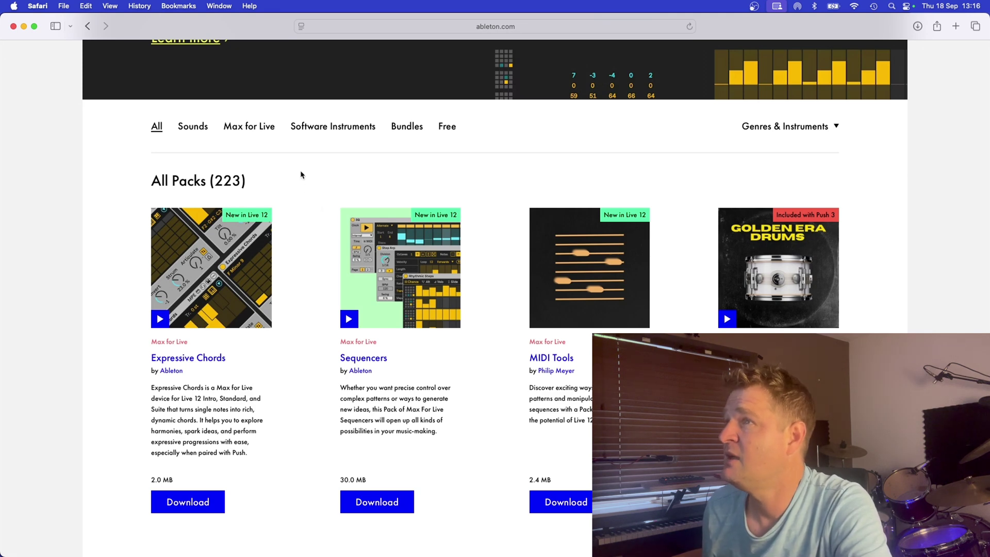
scroll(317, 208, down, 15)
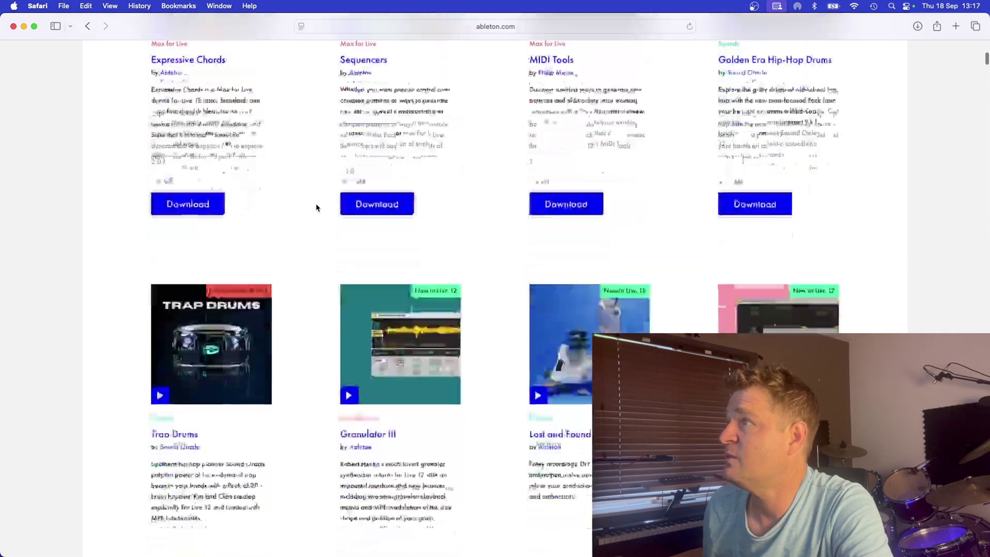
scroll(317, 208, down, 20)
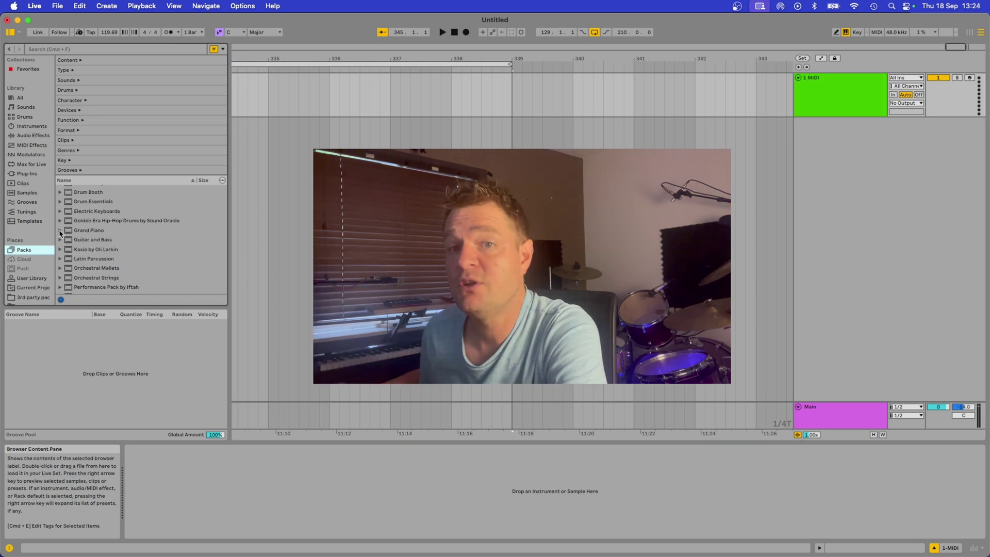
Step: Load the first Grand Piano Production preset from Grand Piano > Sounds onto the MIDI track
click(60, 230)
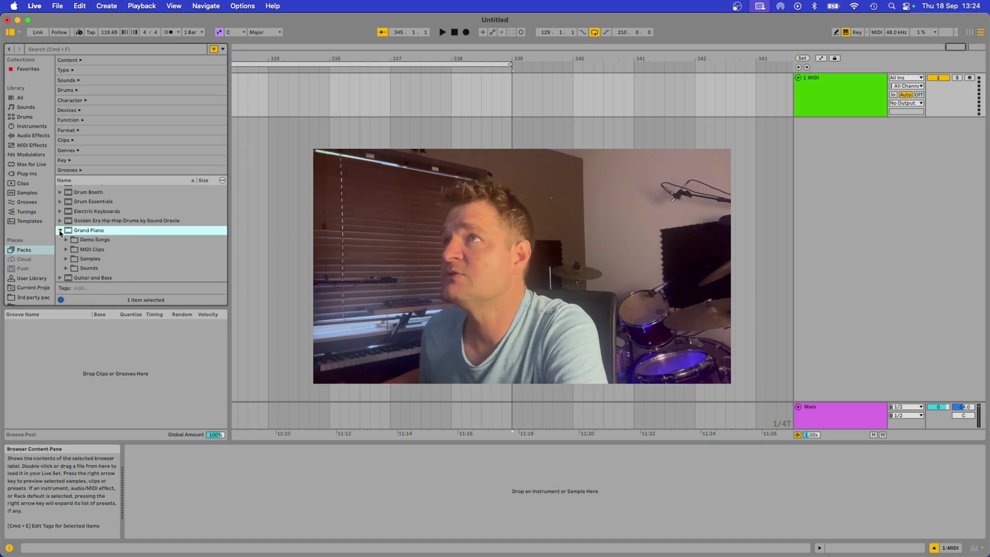
click(66, 269)
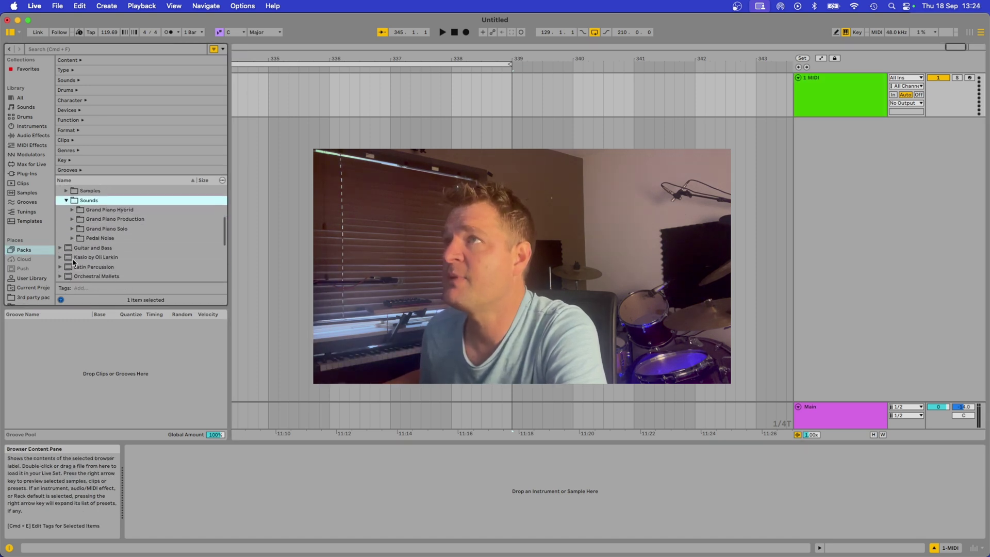
click(72, 219)
click(138, 230)
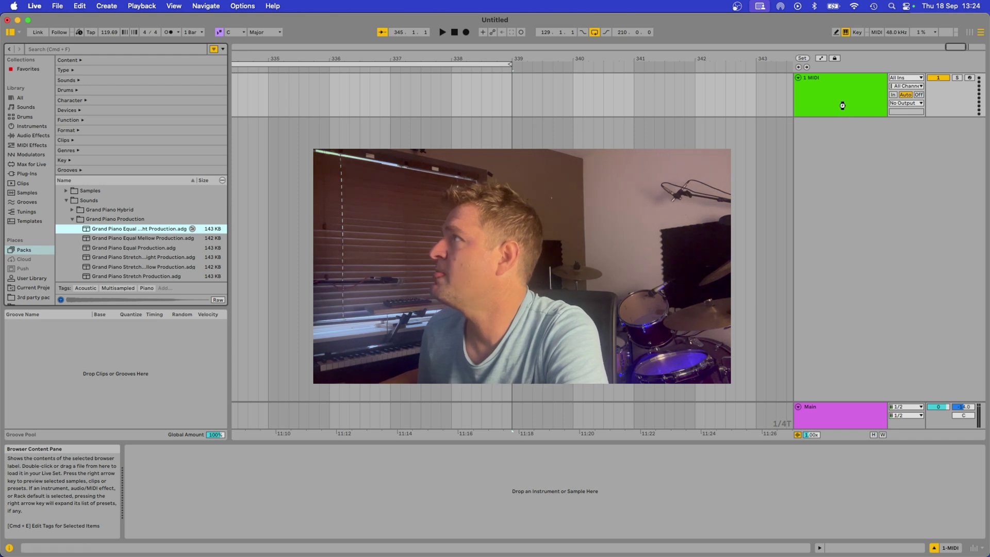
drag(843, 106, 843, 106)
Step: Group the Grand Piano into an Instrument Rack with macros and chain list showing
mouse_move(231, 555)
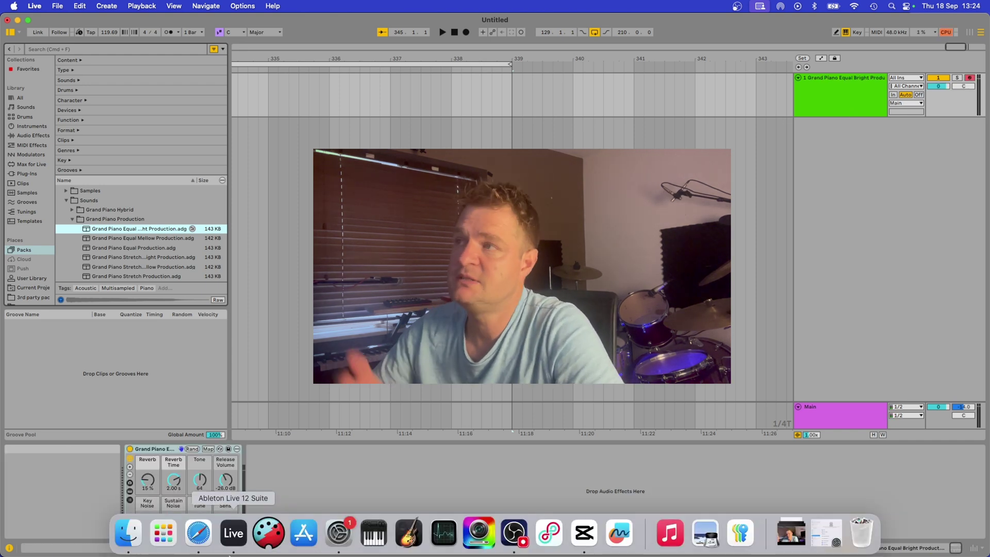
right_click(150, 449)
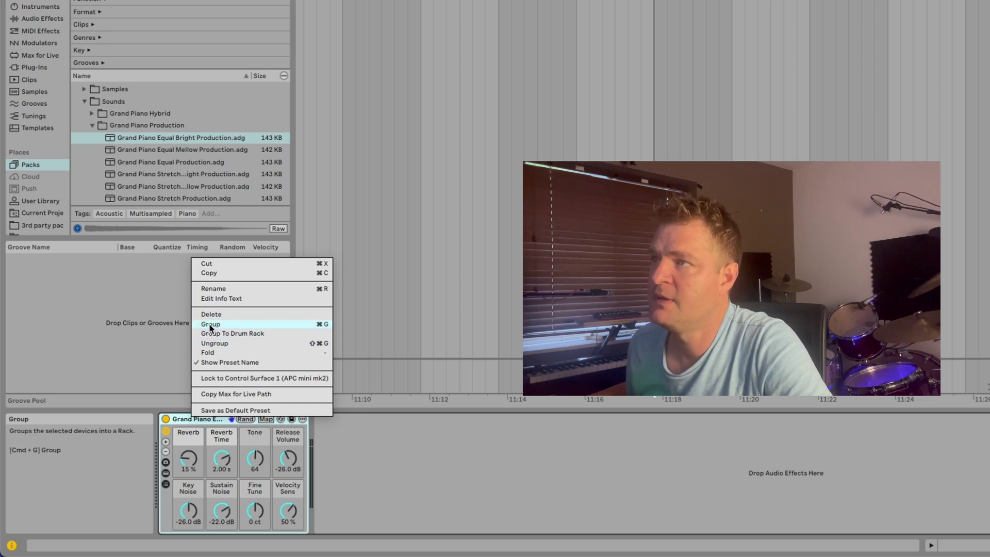
click(210, 325)
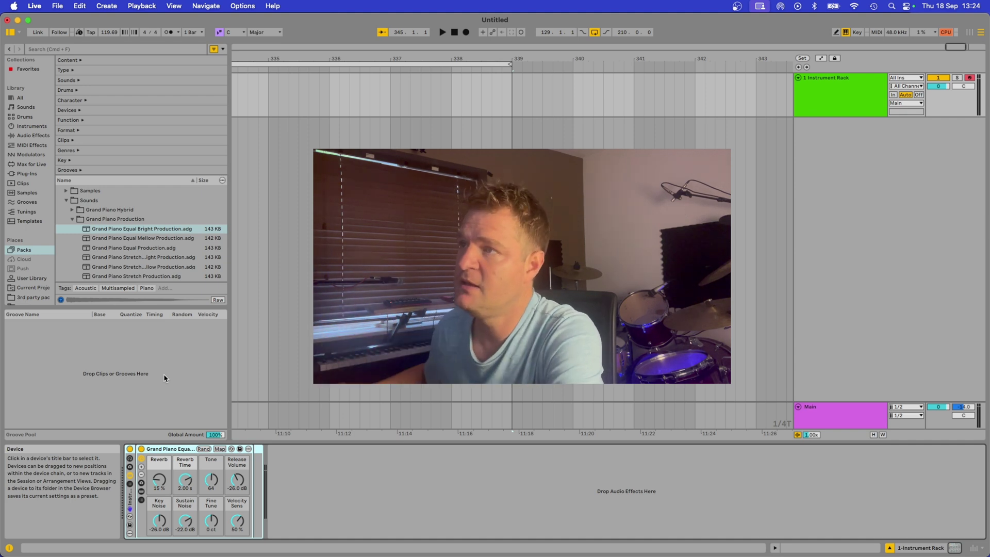
click(130, 459)
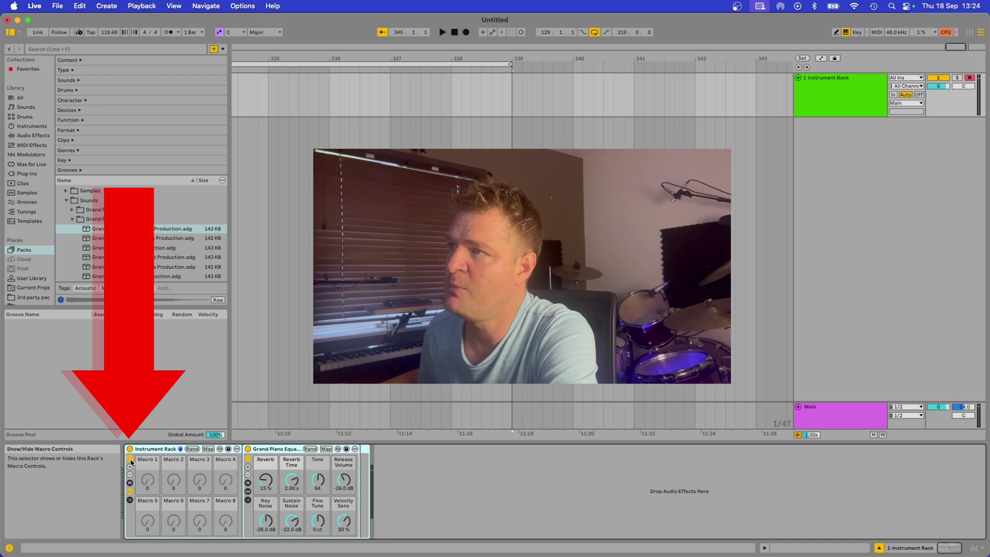
click(130, 459)
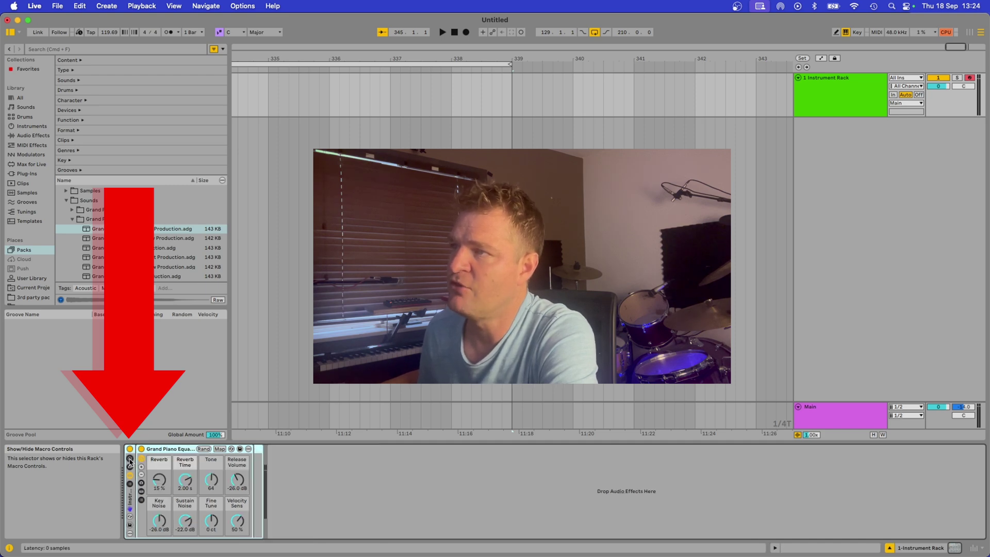
click(130, 460)
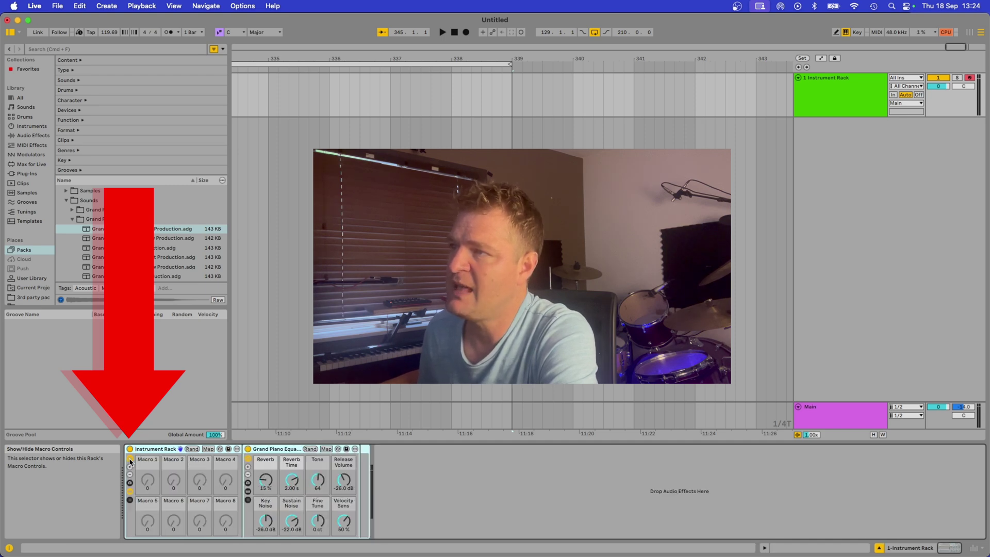
click(130, 500)
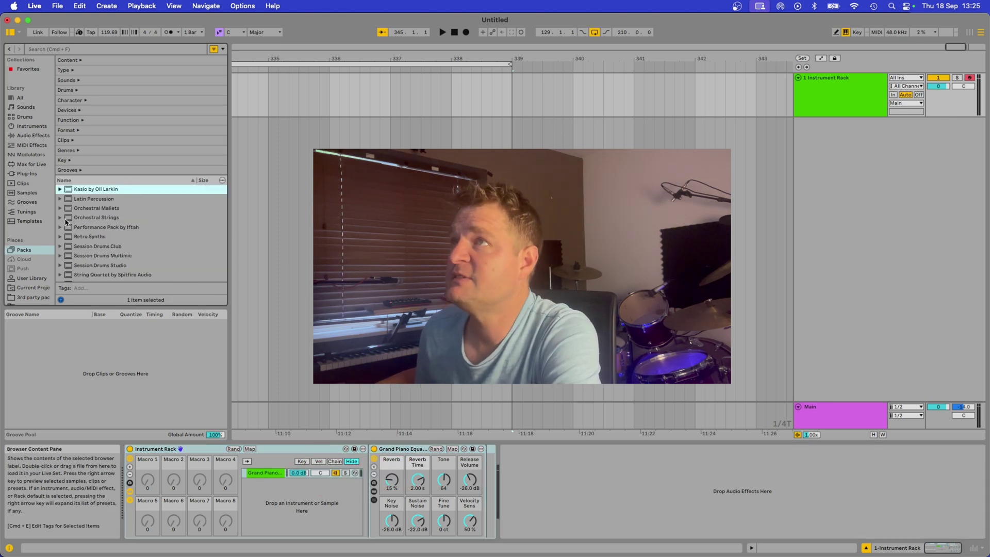
Step: Add Strings Ensemble Legato from Orchestral Strings > Sounds > Strings Ensemble as a rack chain
click(61, 218)
click(66, 236)
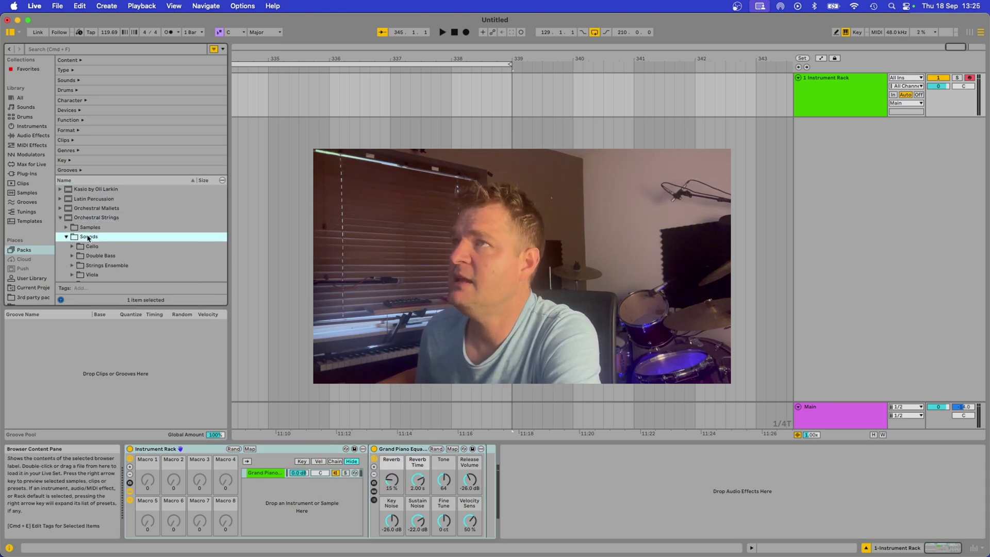
click(73, 224)
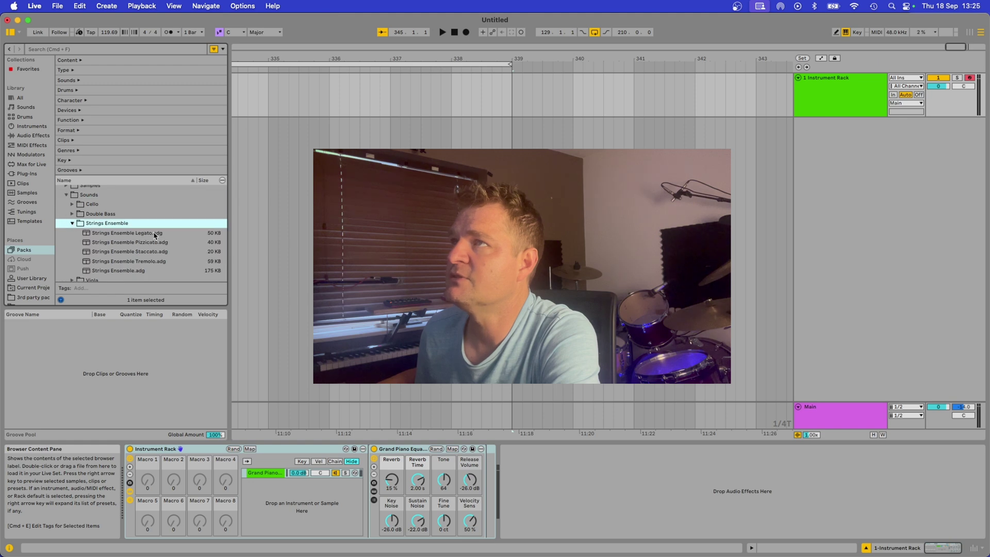
click(135, 226)
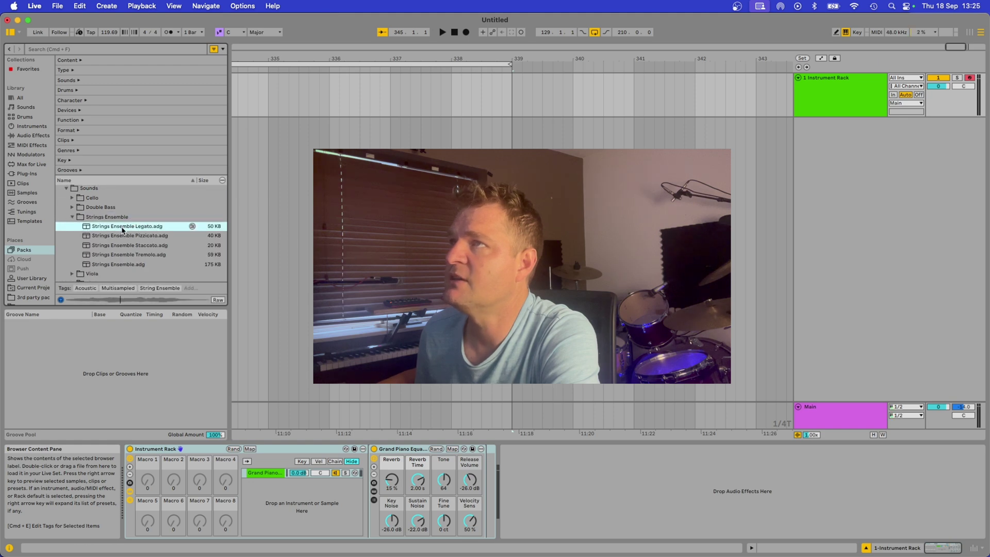
drag(205, 362, 265, 493)
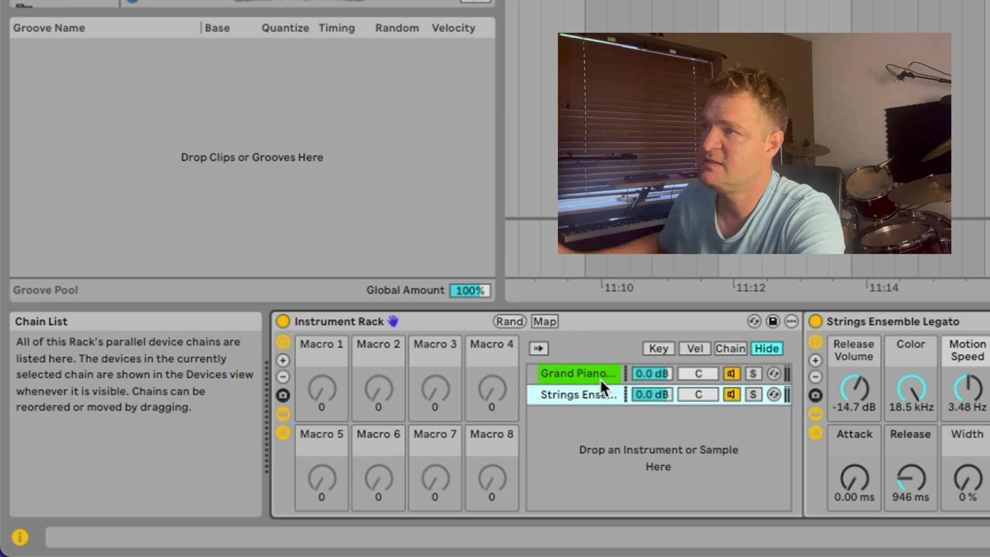
Step: Lower the Grand Piano chain volume and reset the Strings Ensemble chain to 0.0 dB
mouse_move(639, 373)
mouse_down()
mouse_move(639, 412)
mouse_move(648, 374)
mouse_up()
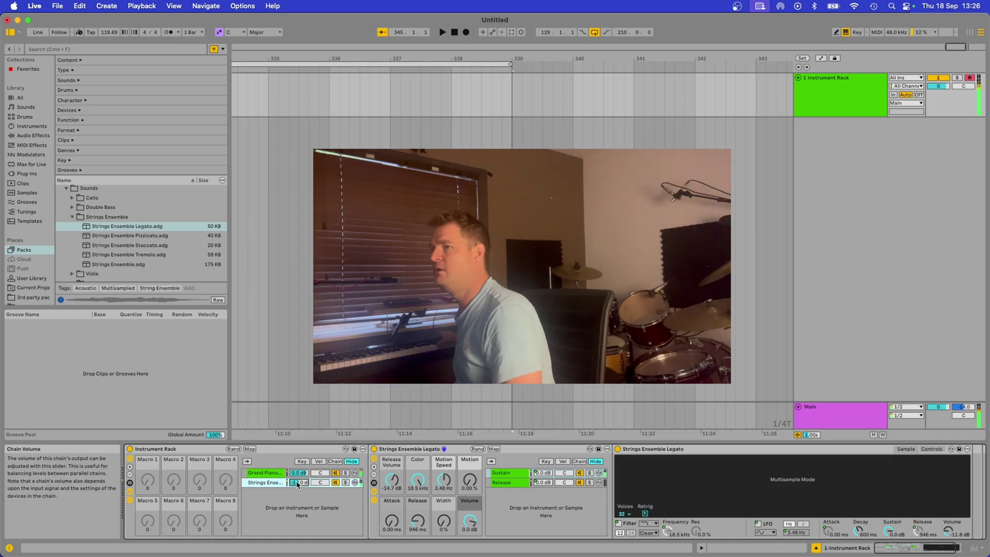
key(Delete)
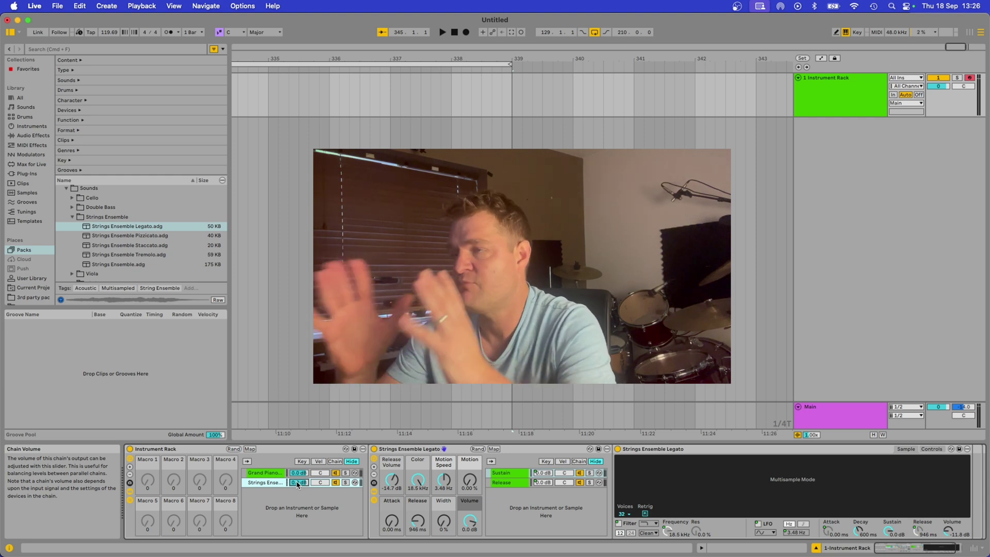
Step: Show the chain select zones and set the Grand Piano chain's zone to 0–11
click(335, 462)
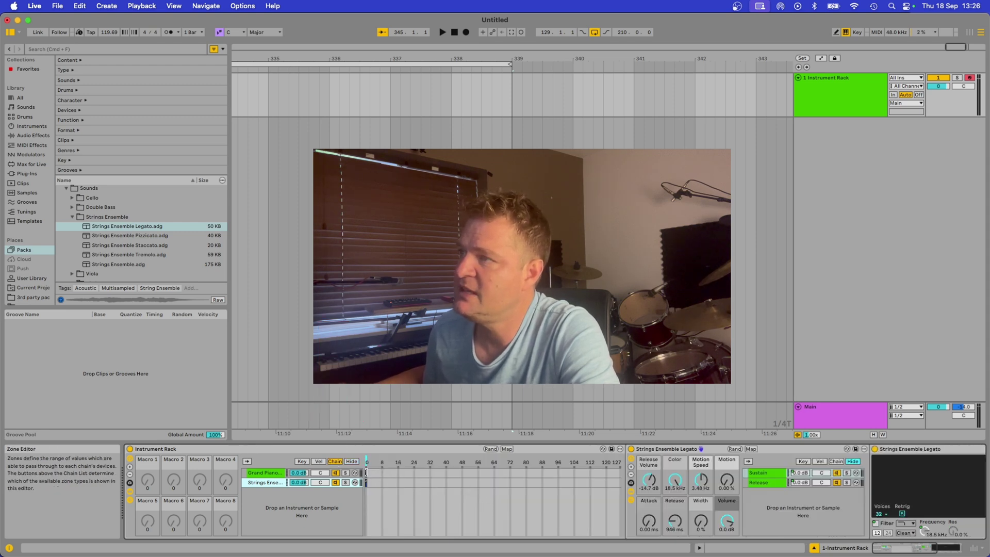
mouse_move(366, 473)
mouse_down()
mouse_move(392, 473)
mouse_move(371, 483)
mouse_up()
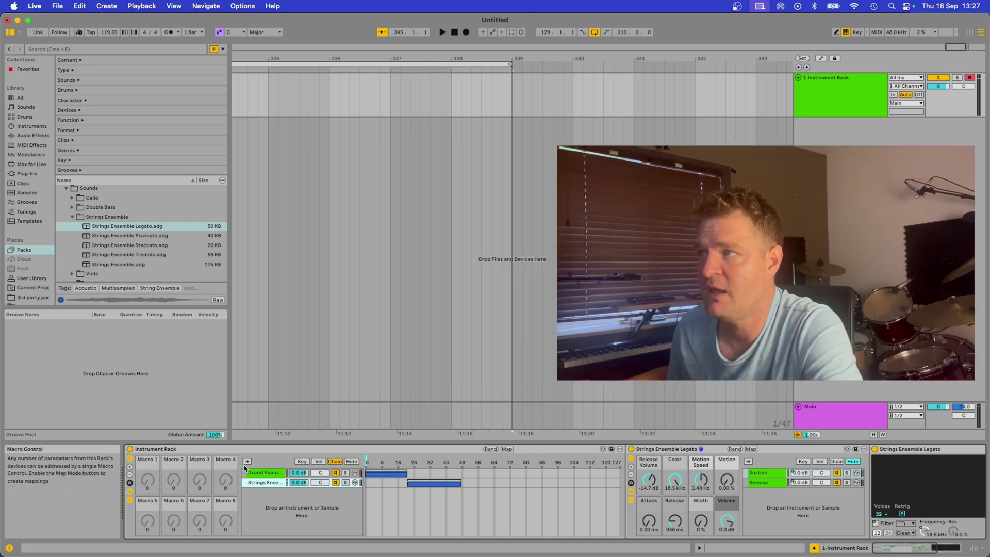
Step: Map the chain selector to Macro 1 and raise it from 8 to about 34
right_click(367, 463)
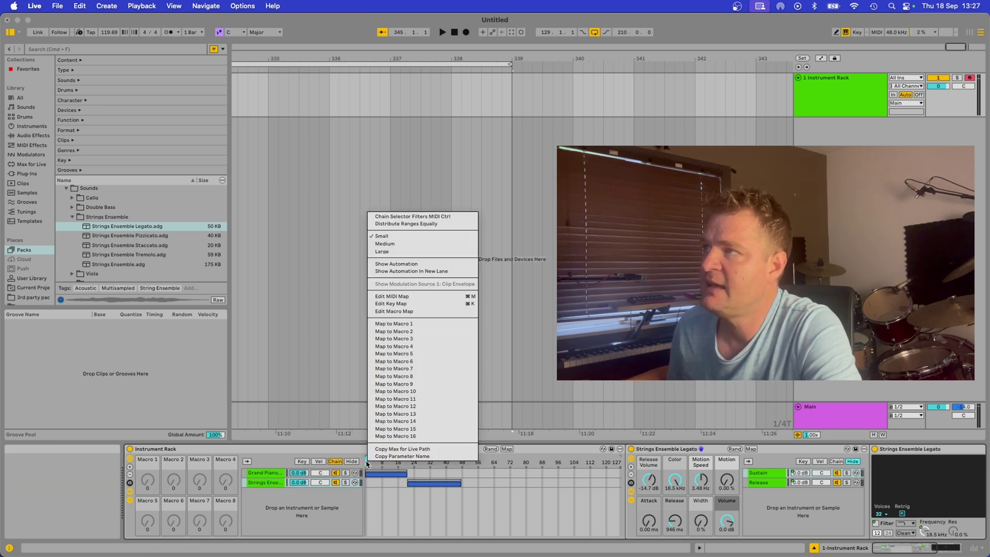
click(413, 325)
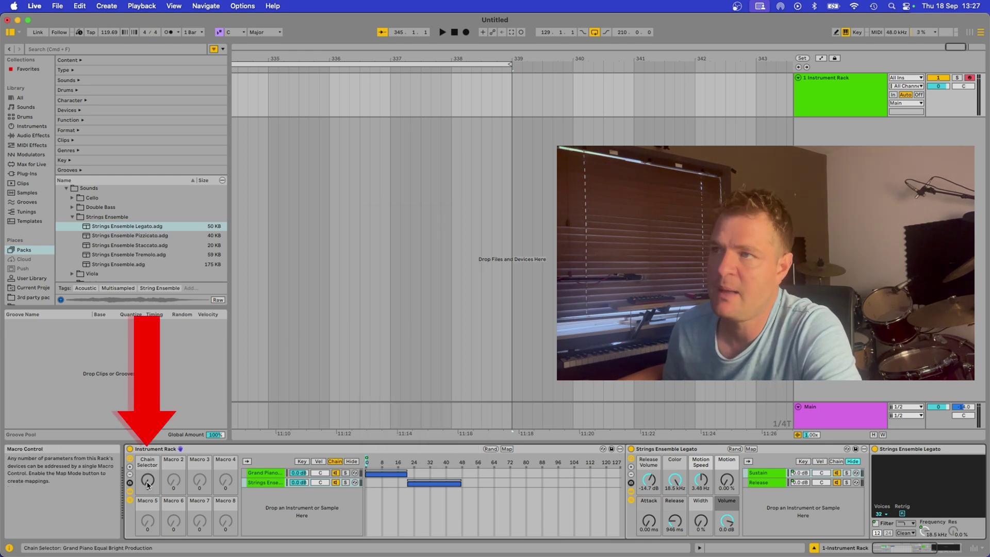
drag(147, 480, 147, 476)
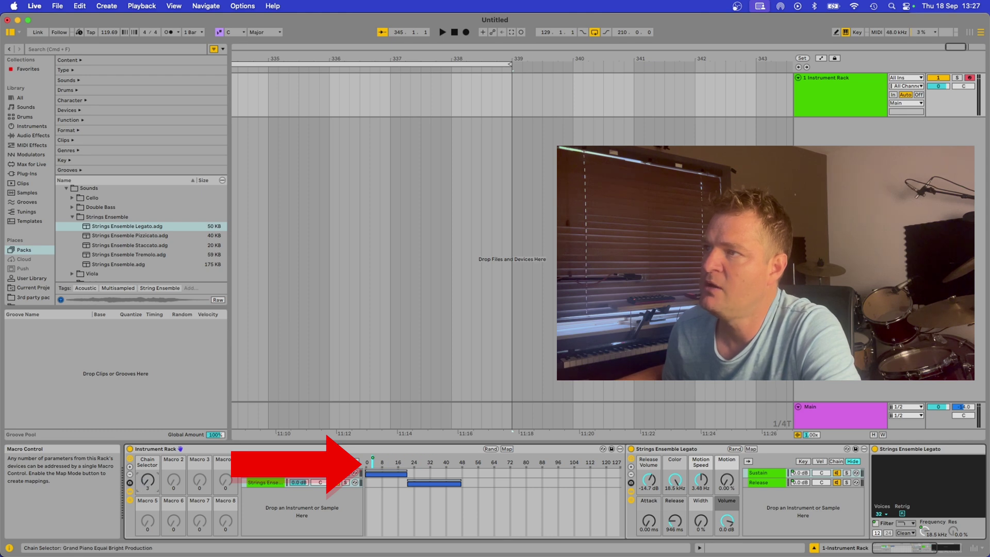
drag(147, 476, 147, 473)
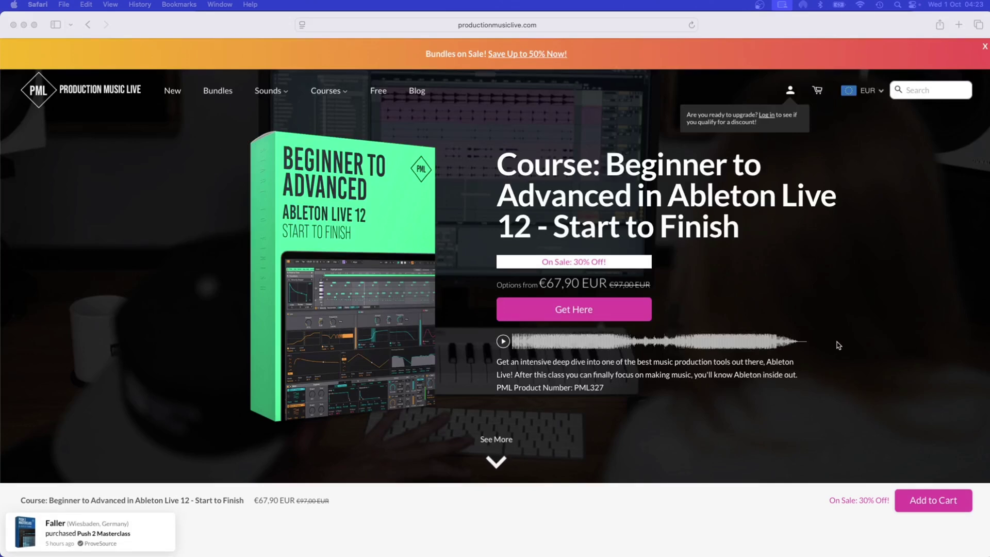
Step: Scroll the Production Music Live Presets Bundle page down to The Packs Inside
scroll(841, 345, down, 5)
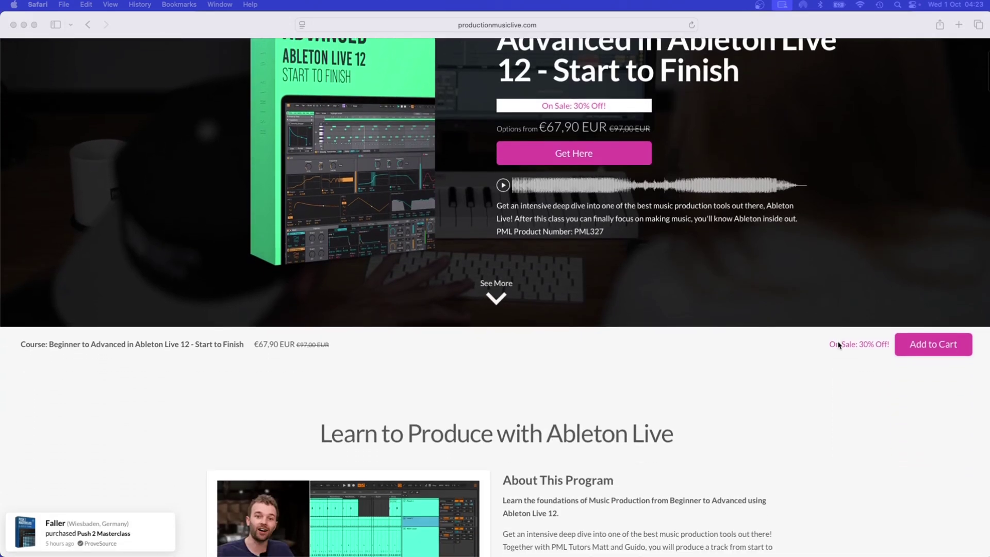
scroll(839, 345, down, 3)
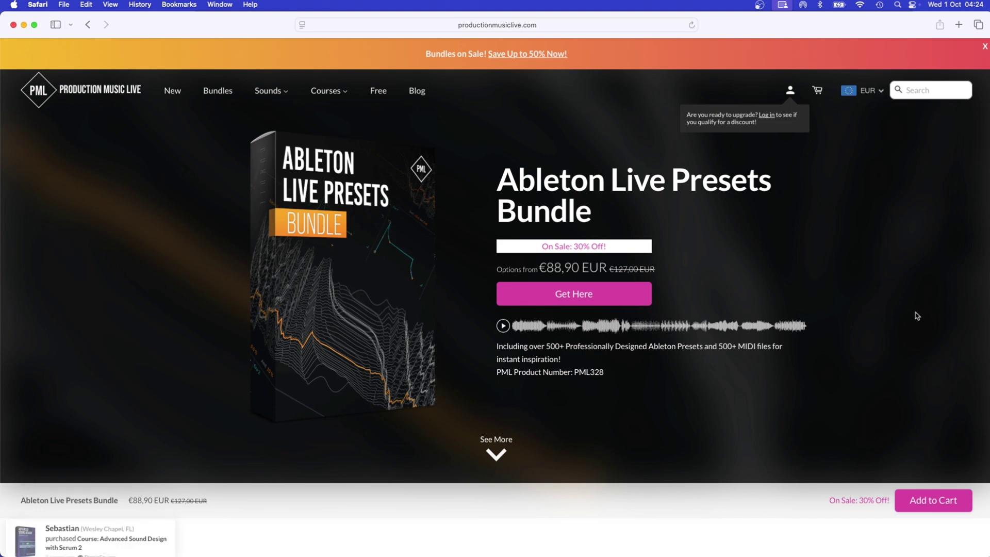
scroll(916, 316, down, 3)
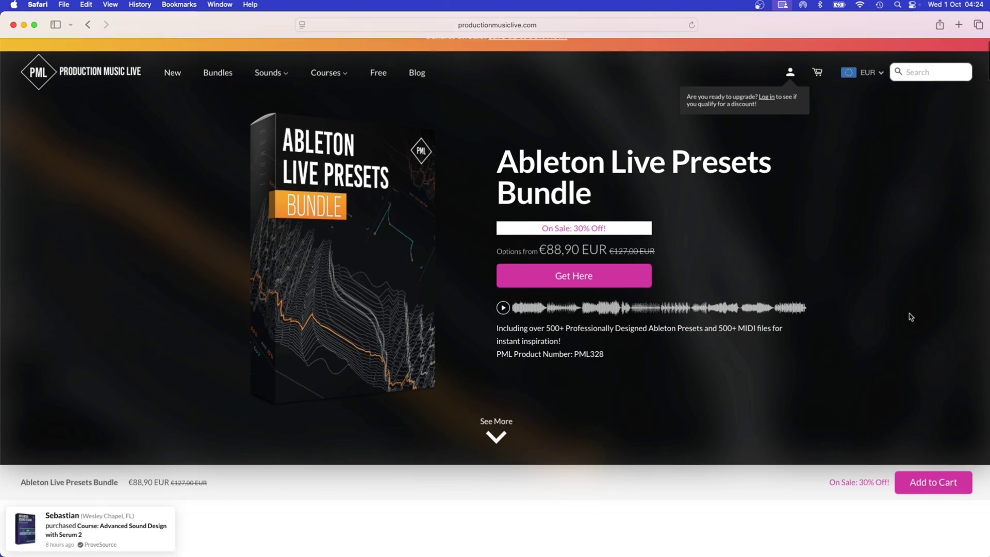
scroll(911, 317, down, 6)
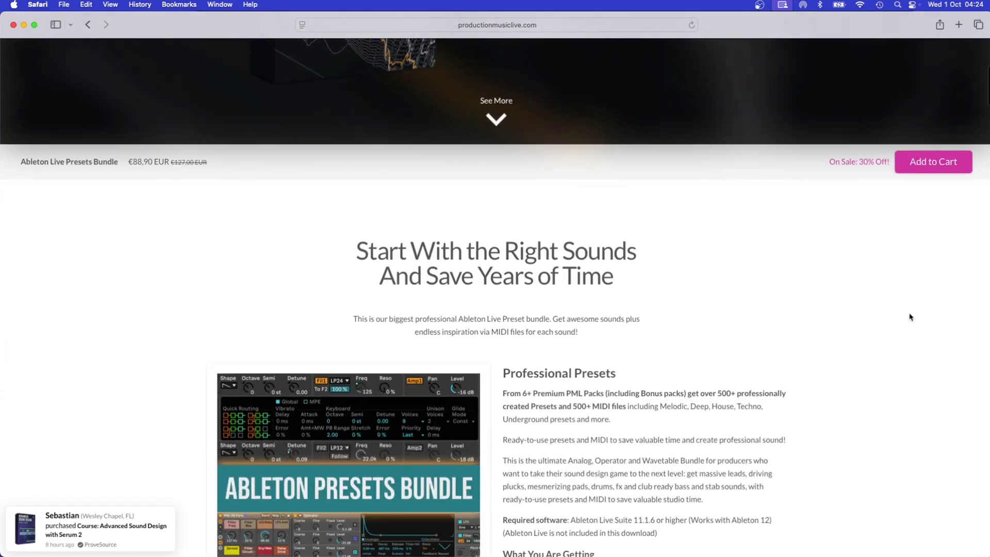
scroll(910, 317, down, 4)
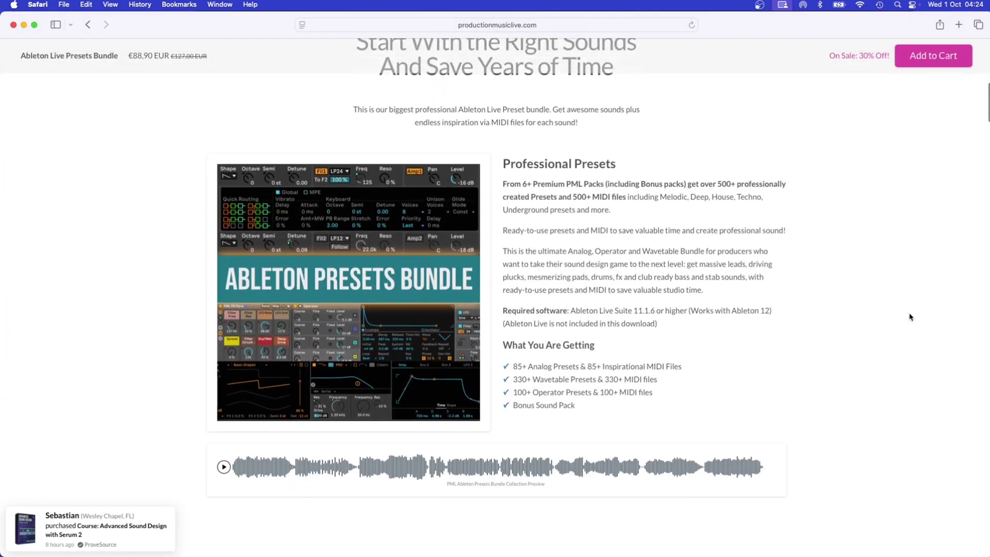
scroll(910, 317, down, 6)
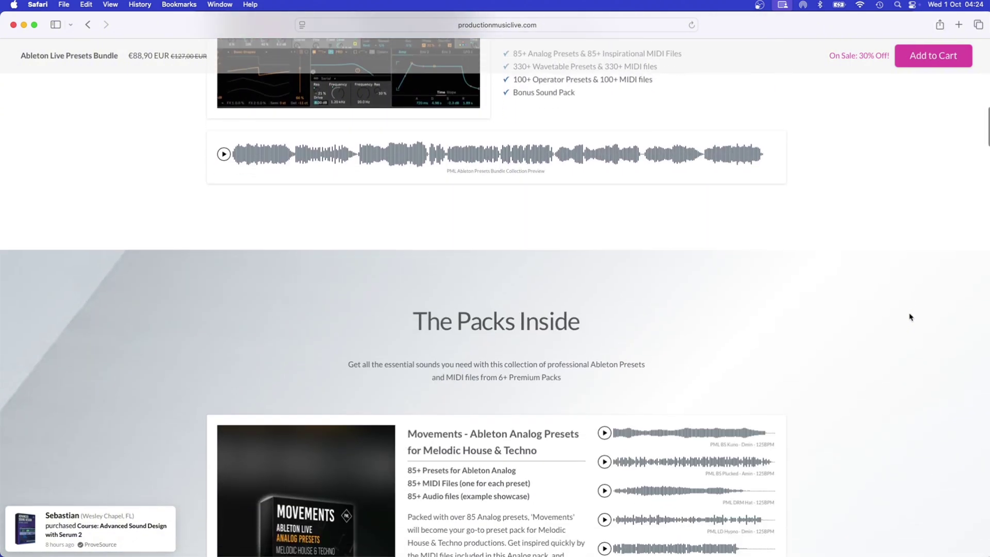
scroll(877, 317, down, 3)
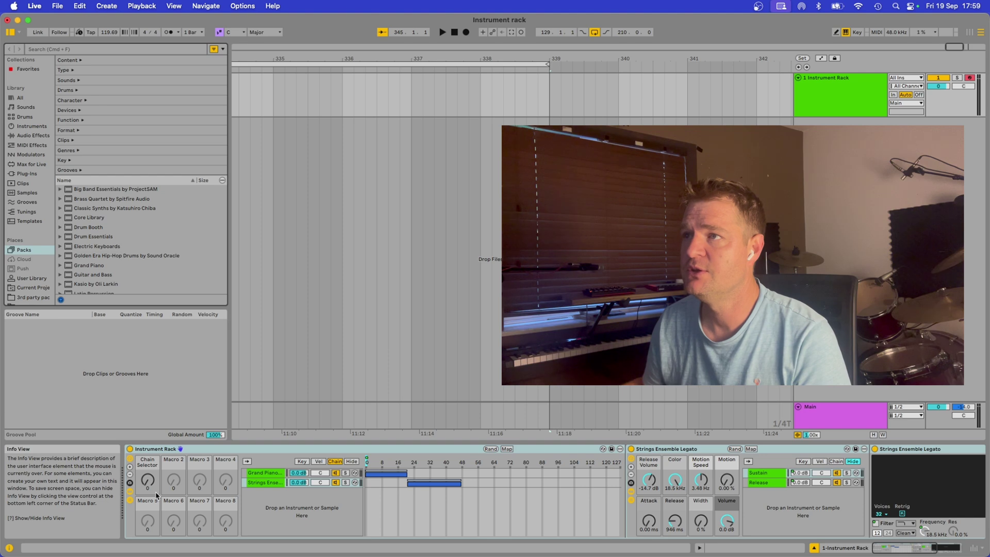
Step: Sweep the Chain Selector macro up, then back down to 9 in the Grand Piano zone
drag(147, 480, 147, 472)
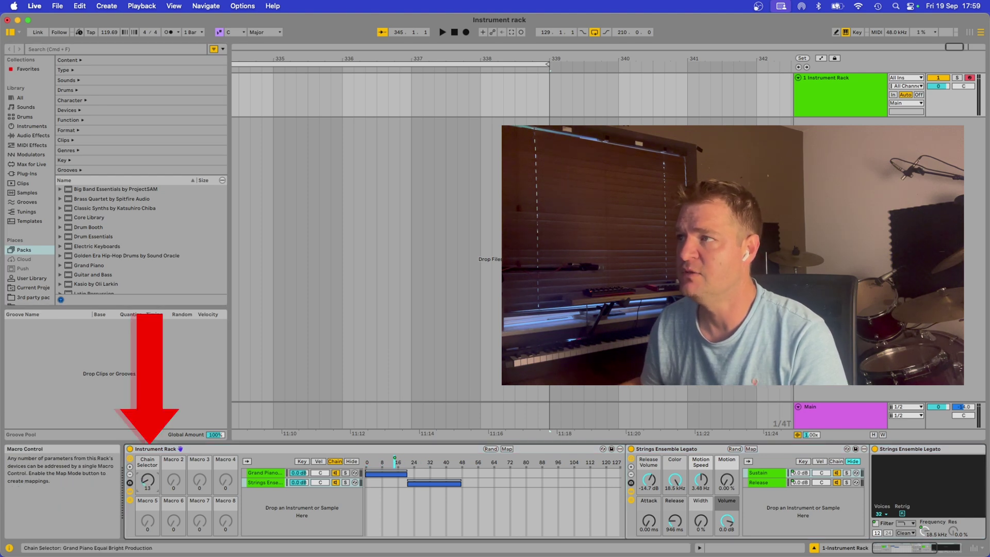
drag(147, 477, 148, 485)
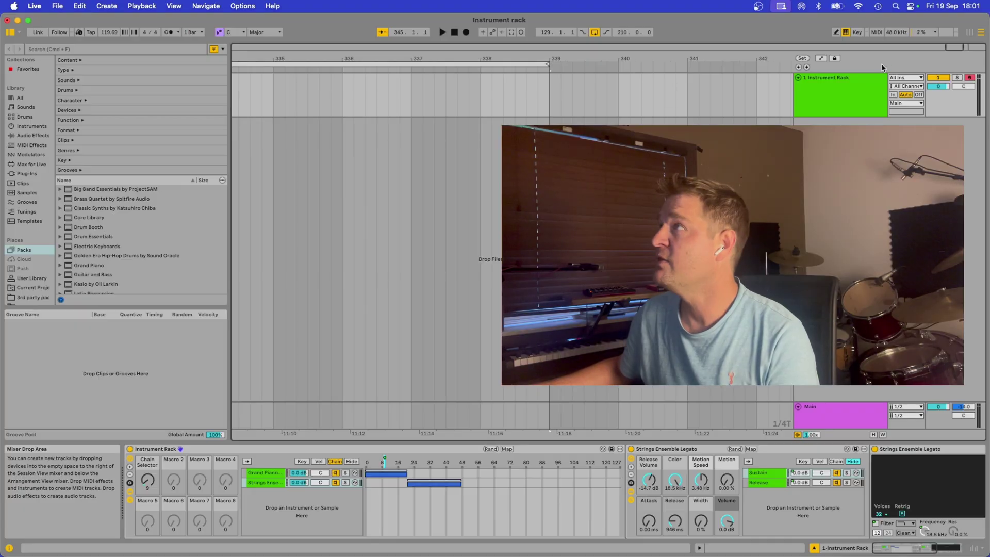
Step: Enable MIDI Map mode and select the Chain Selector macro for CC 18 assignment
click(877, 32)
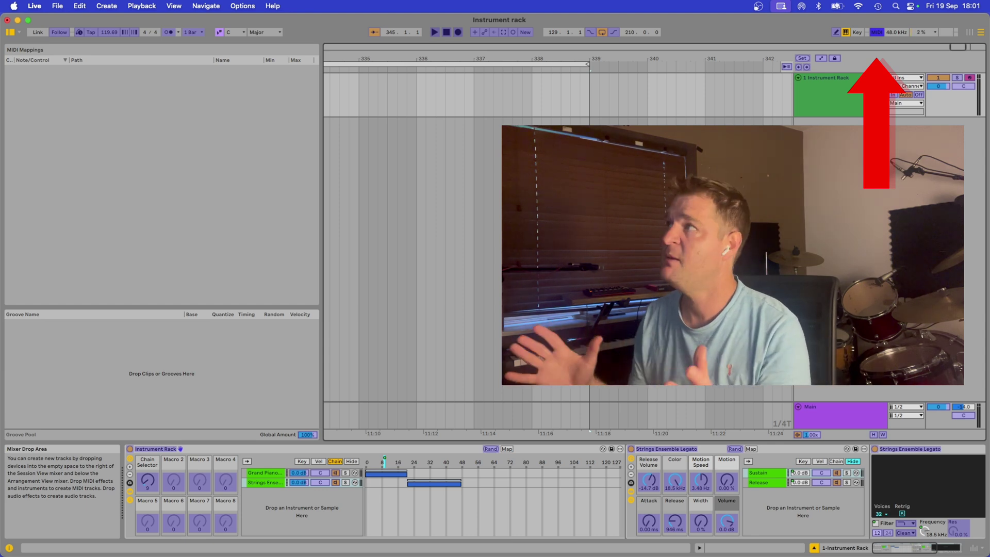
click(879, 33)
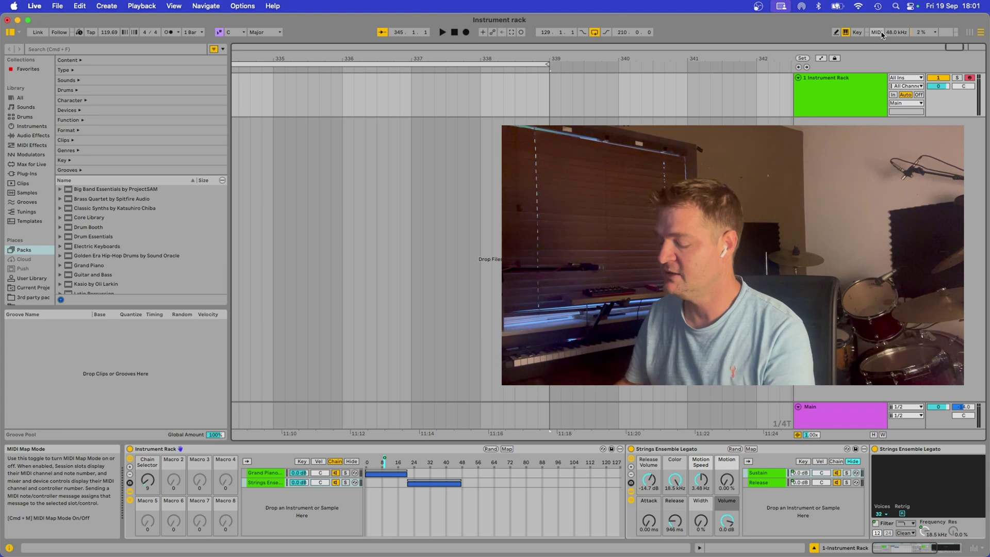
click(880, 33)
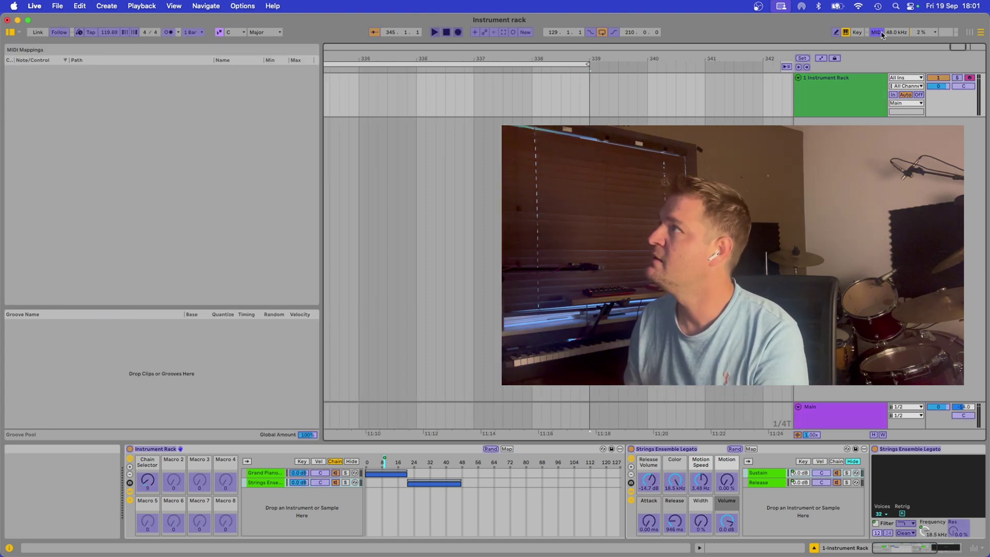
click(880, 33)
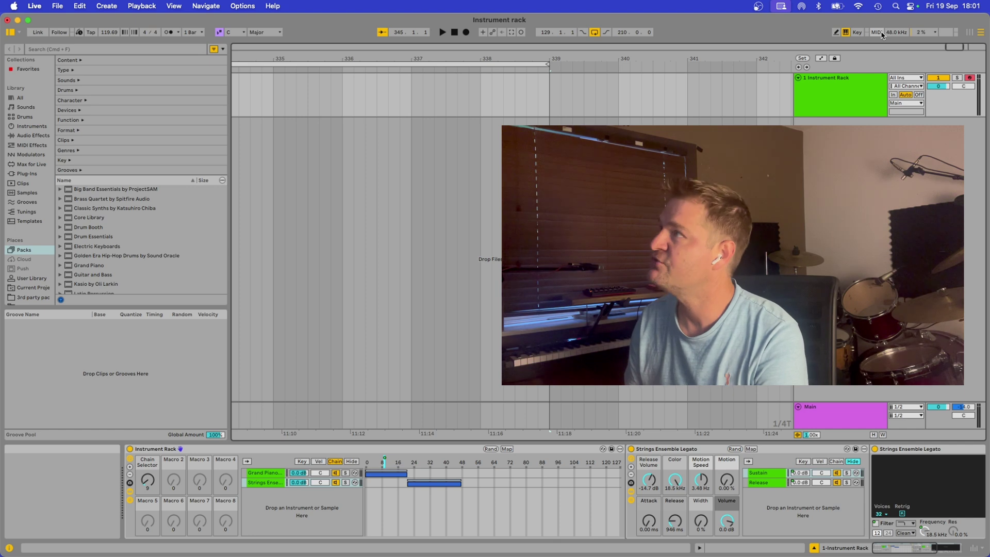
click(879, 33)
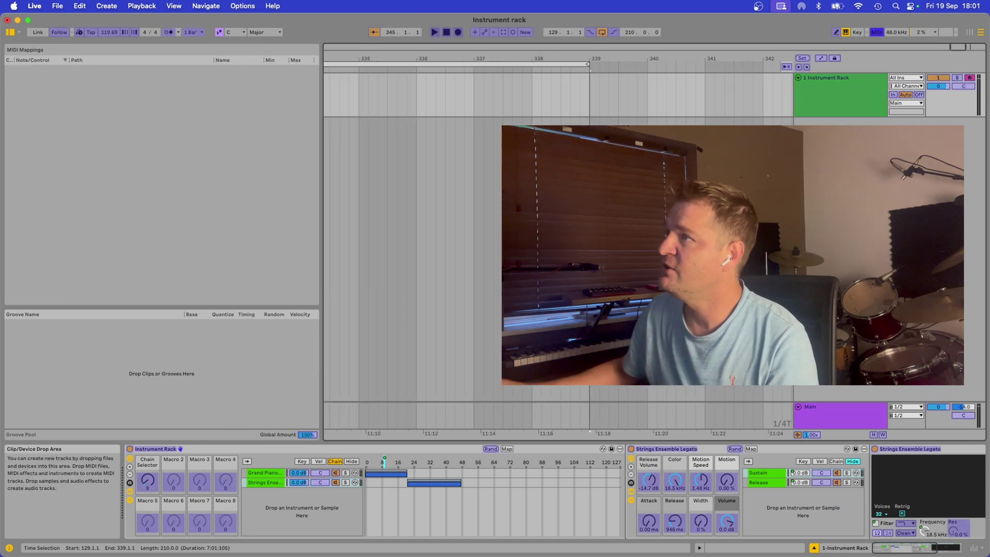
click(148, 481)
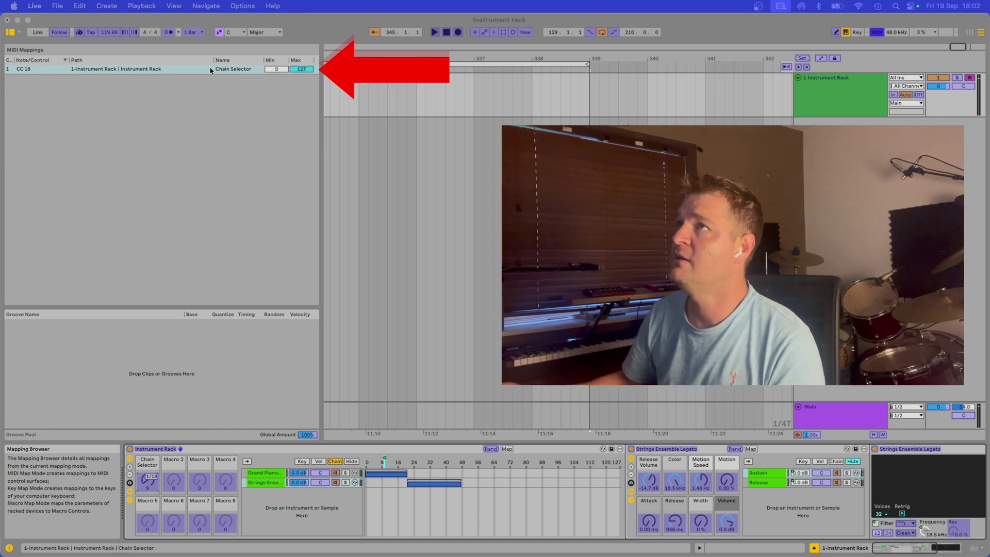
Step: Deselect the CC 18 mapping and exit MIDI Map mode with Cmd+M
click(275, 110)
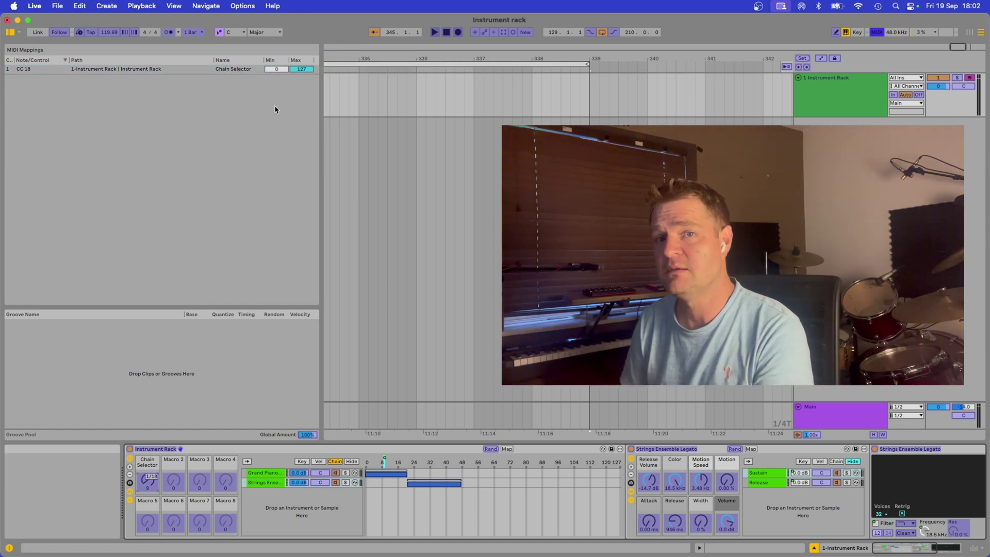
key(super+m)
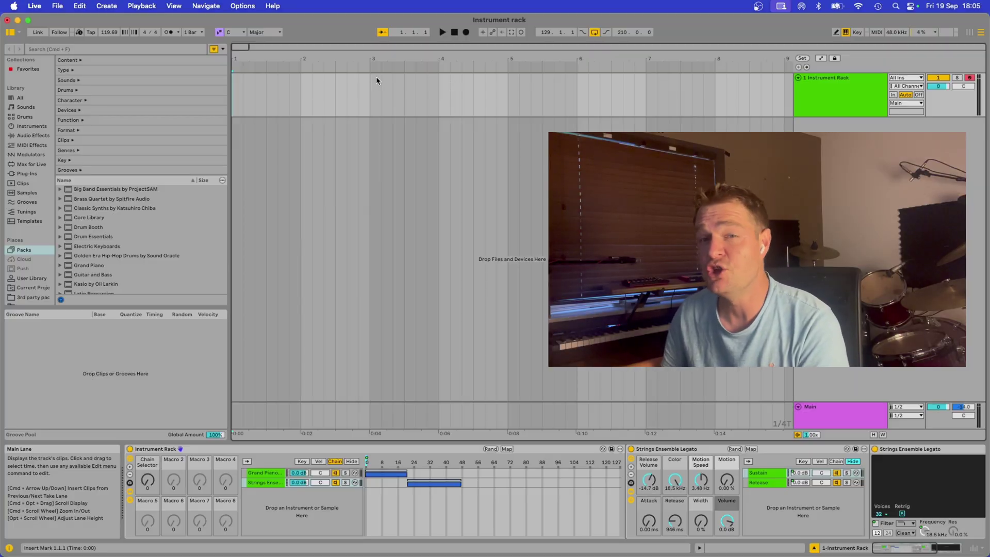
Step: Insert an empty MIDI clip at bar 2 on the rack track, extend it to bar 4, and loop it
double_click(308, 78)
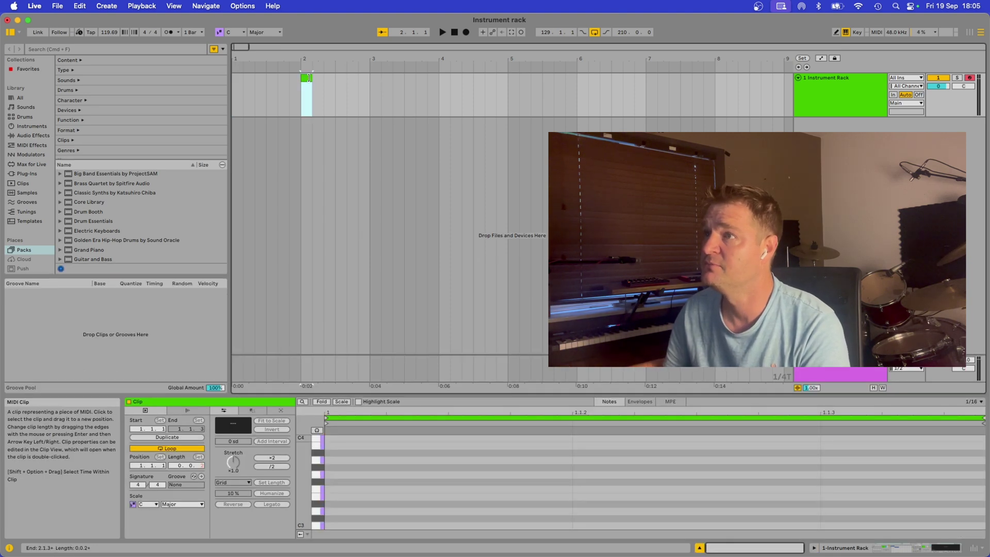
key(super+l)
drag(309, 77, 439, 81)
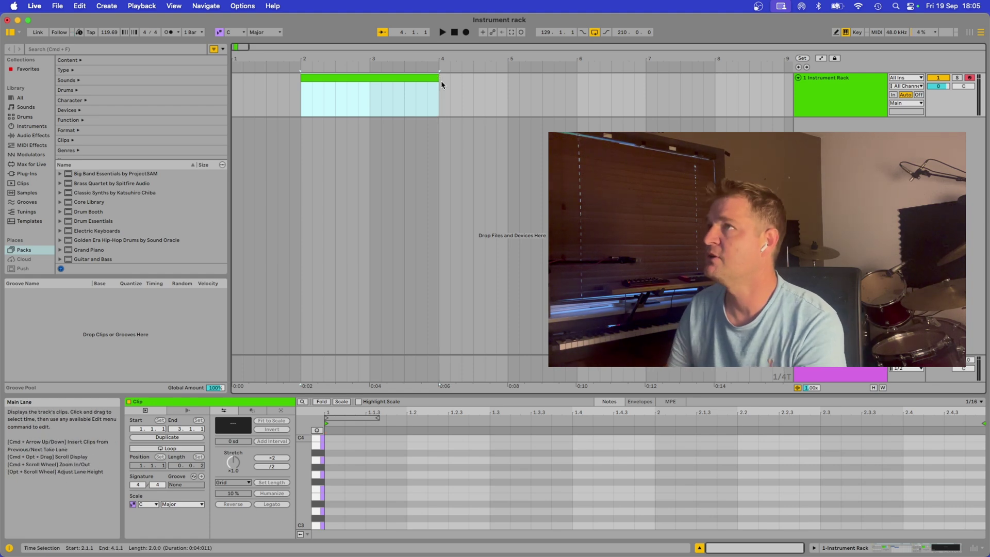
key(super+l)
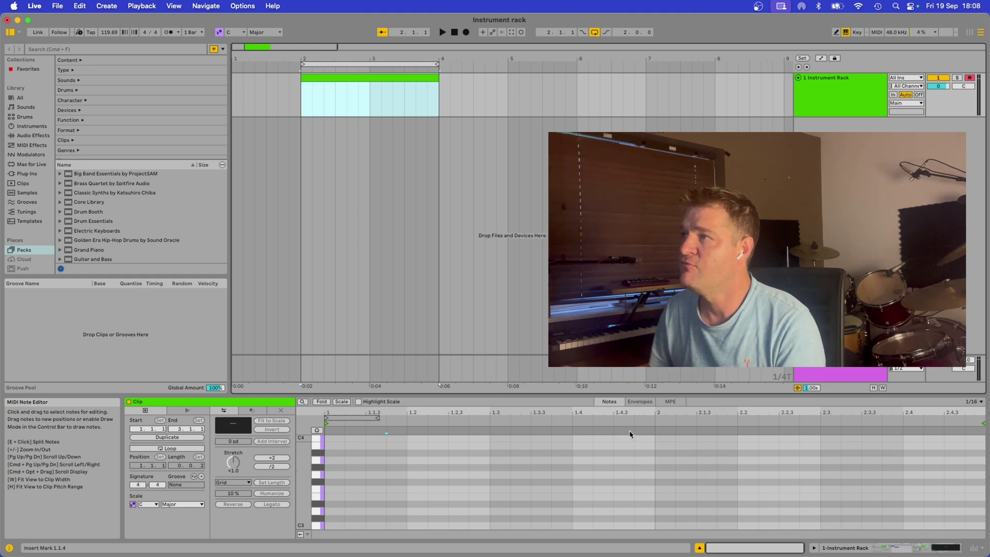
Step: Raise the Instrument Rack's Chain Selector in Device View, then return to the clip's envelope editor
click(640, 403)
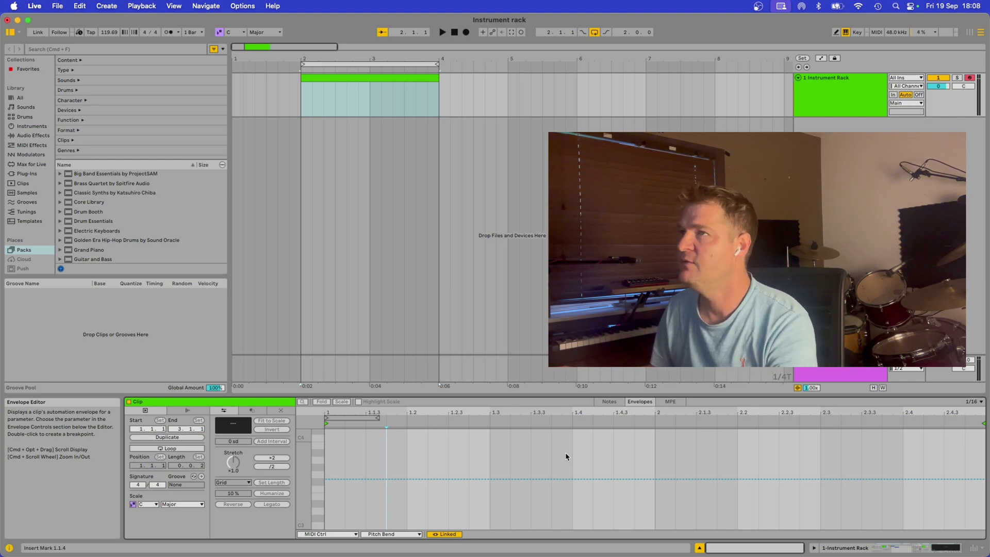
key(shift+Tab)
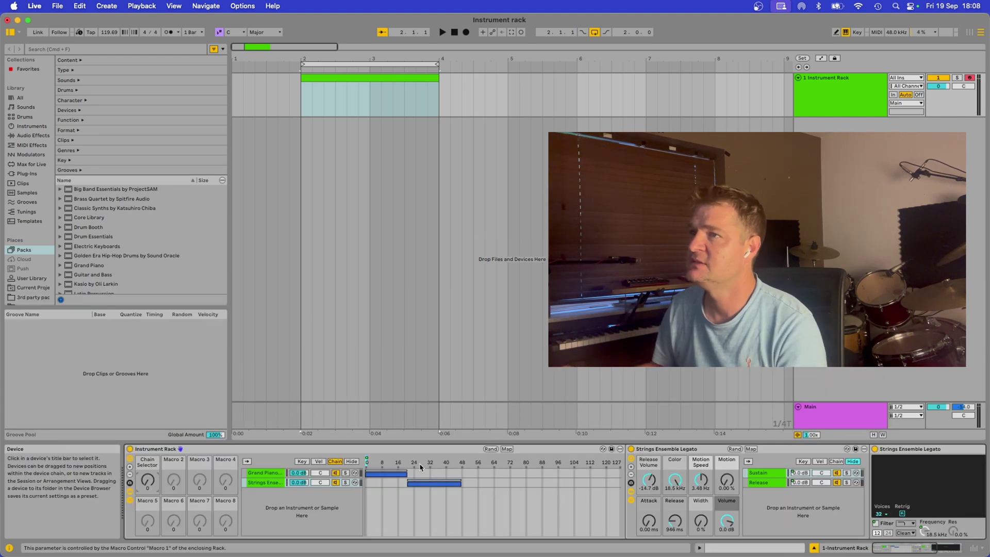
drag(148, 480, 147, 473)
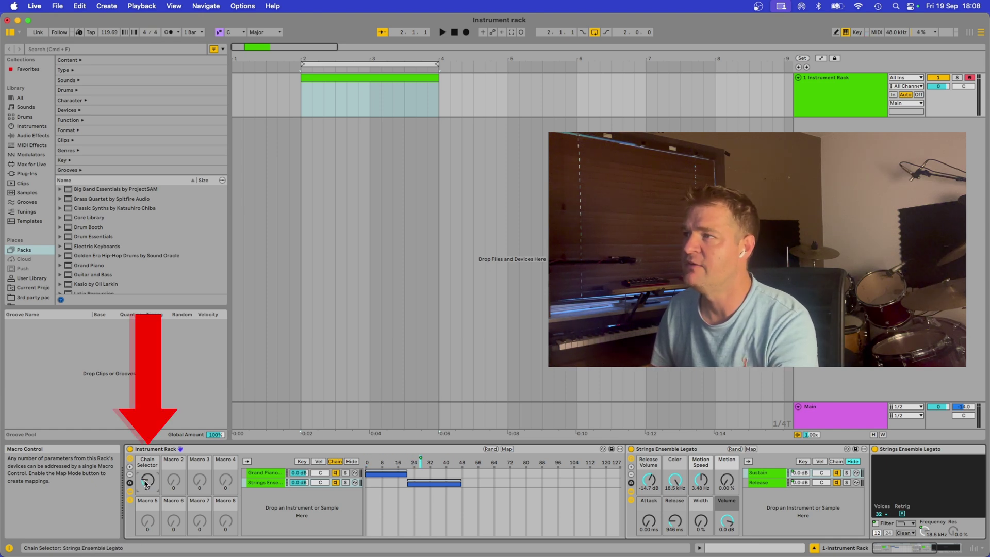
key(shift+Tab)
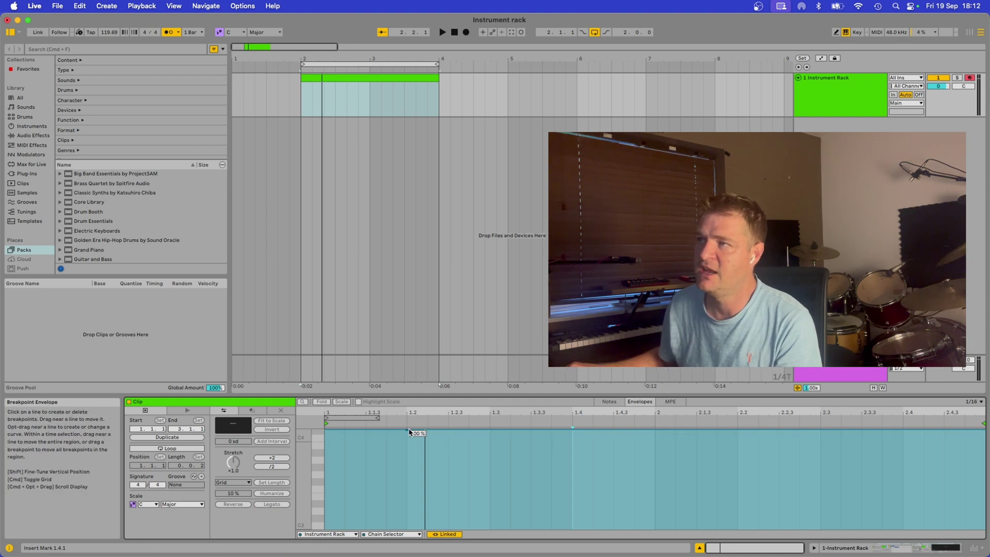
Step: Drop the Chain Selector envelope to 0%, raise it from bar 2 onward, and play it back
drag(408, 433, 408, 528)
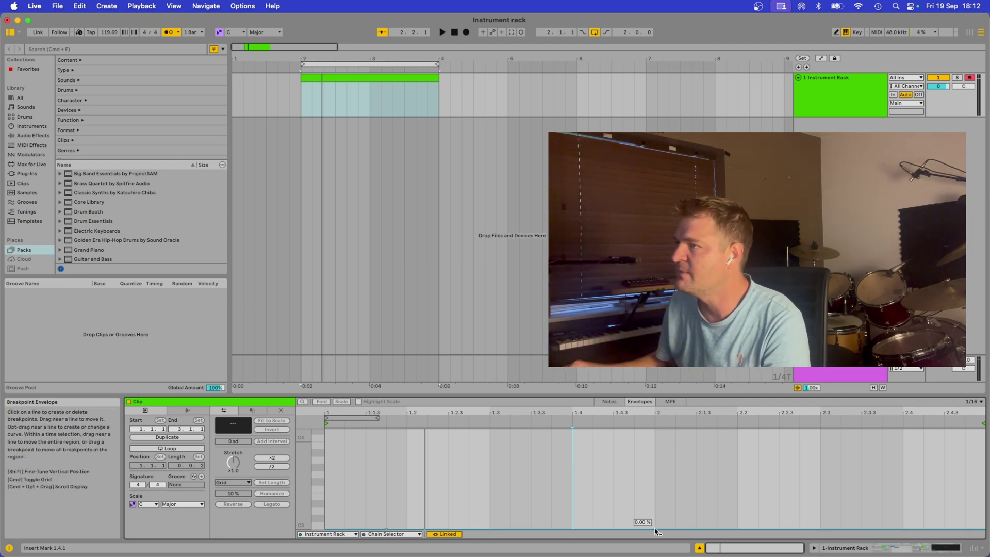
drag(667, 530, 682, 485)
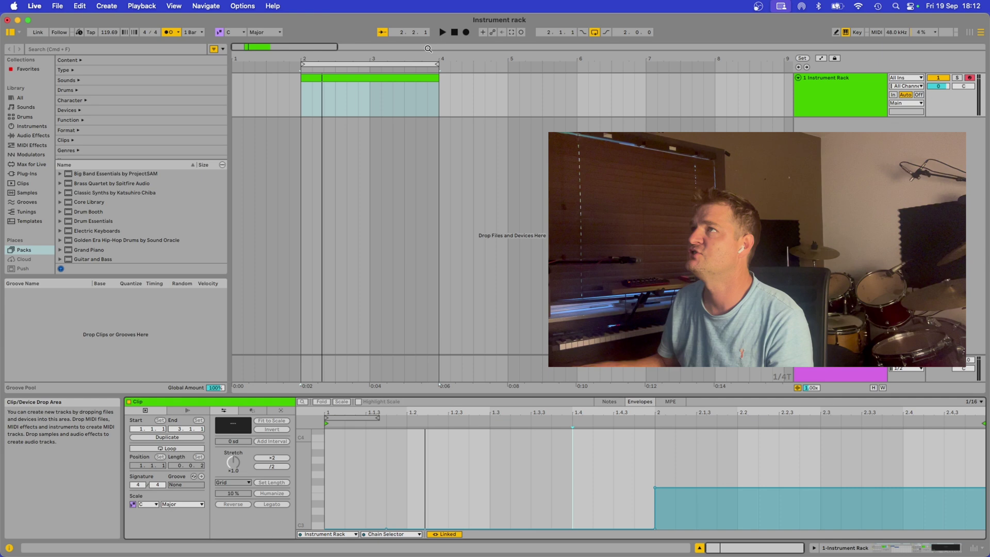
click(443, 33)
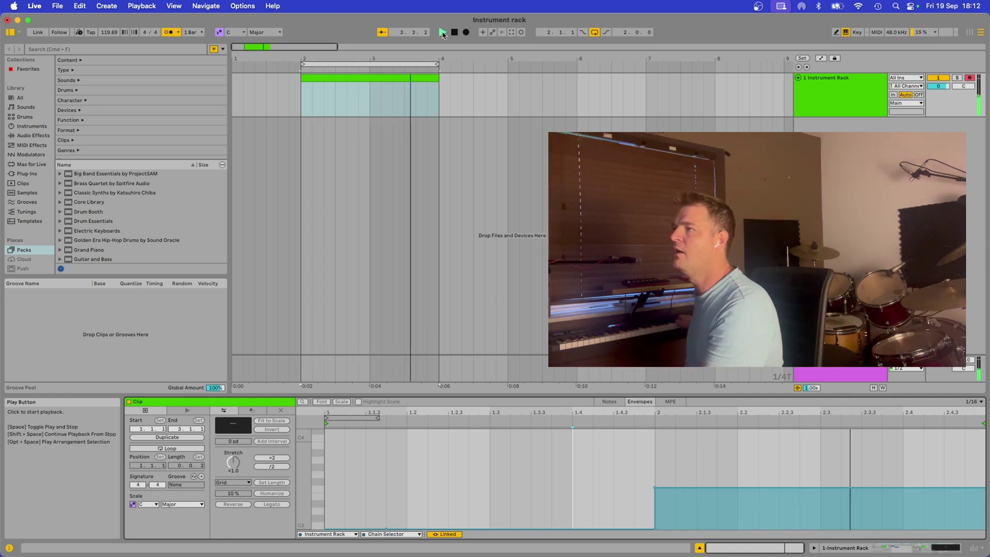
click(454, 33)
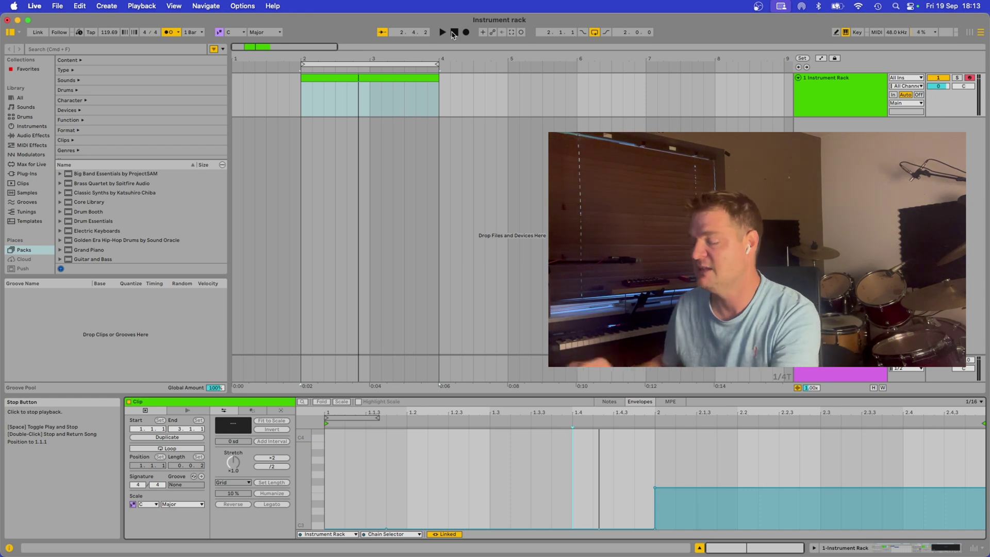
Step: Create a MIDI clip named Piano in the first Session slot and audition it
key(Tab)
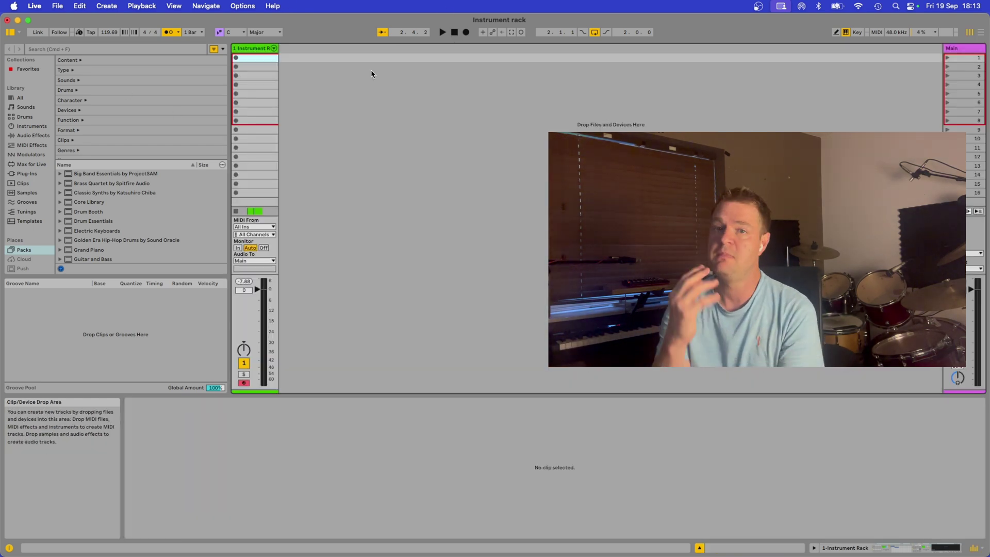
double_click(258, 59)
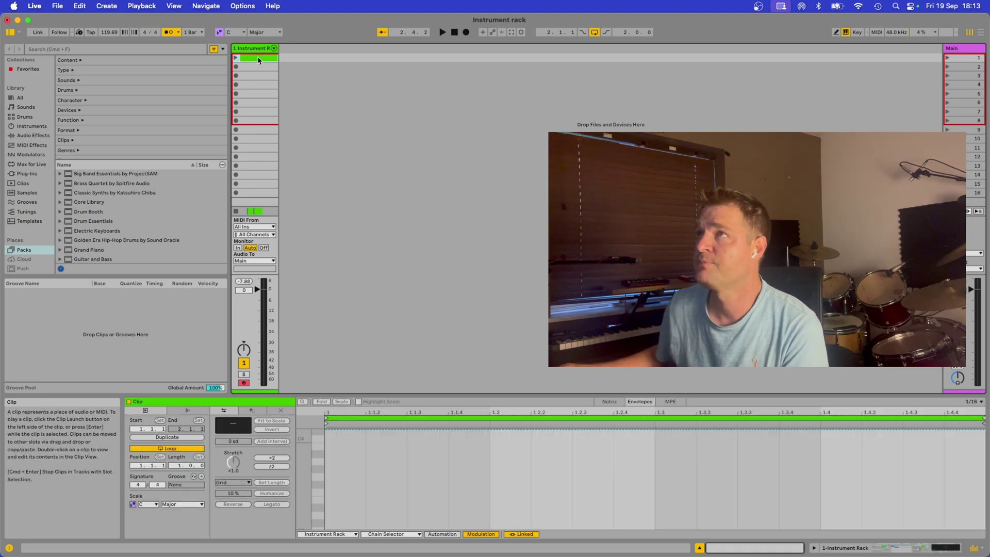
key(super+r)
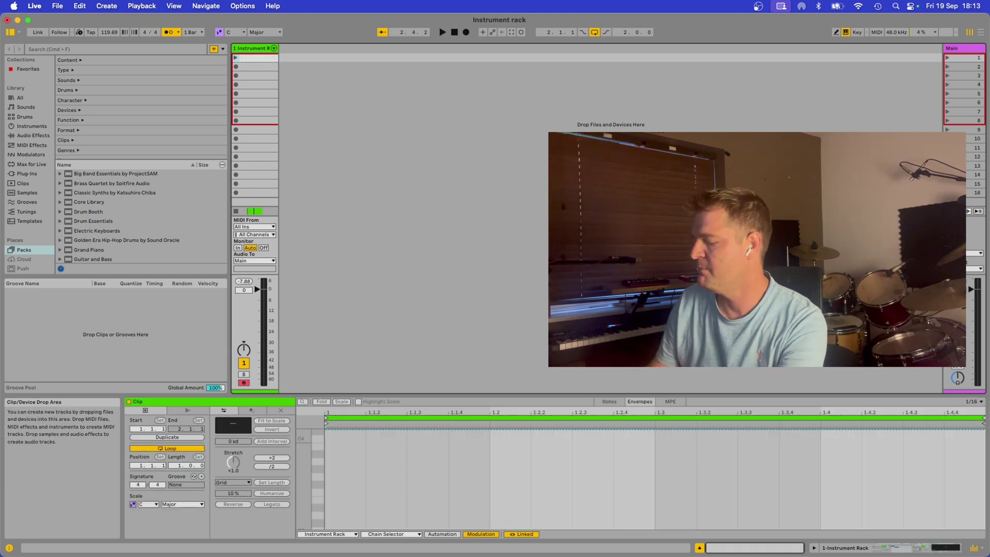
text(Piano)
key(Return)
click(384, 433)
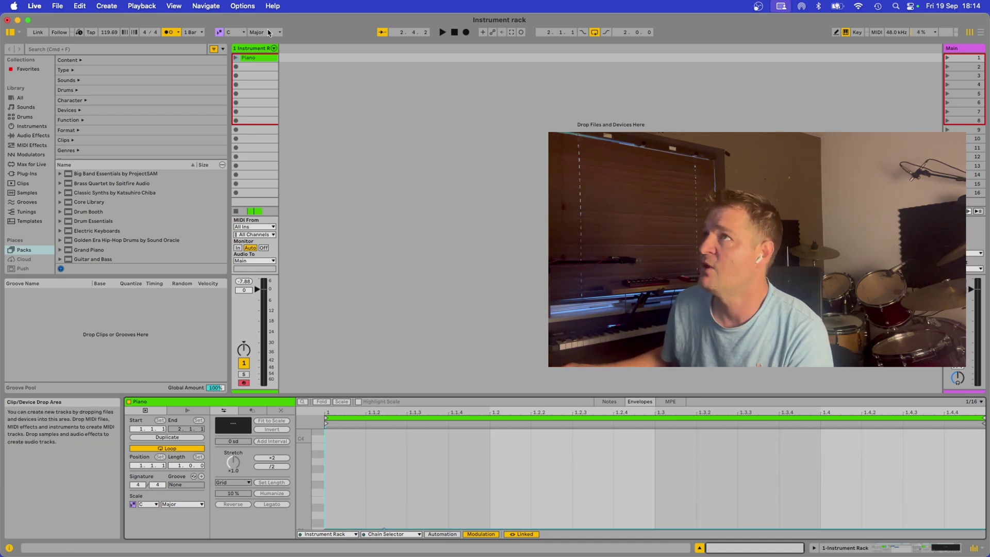
click(948, 58)
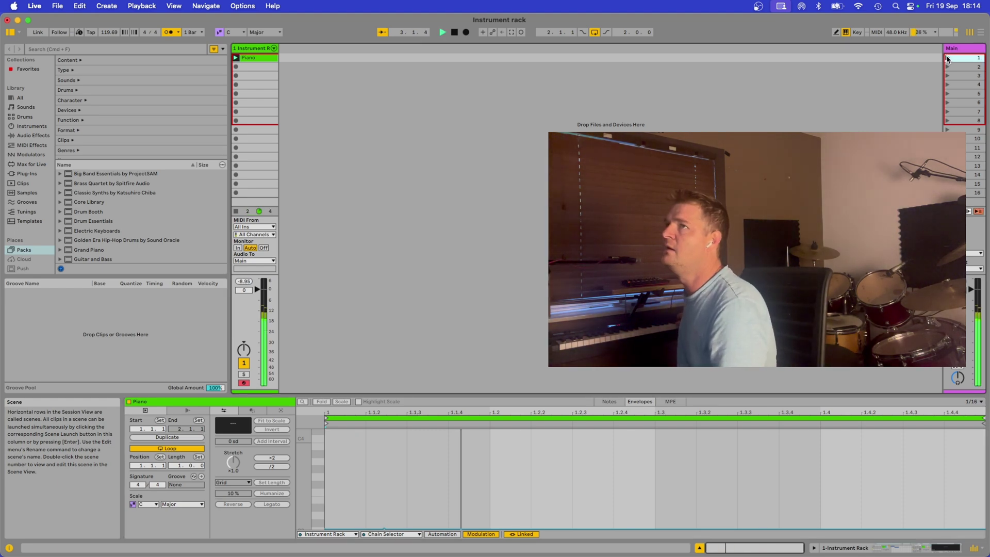
click(453, 33)
click(454, 34)
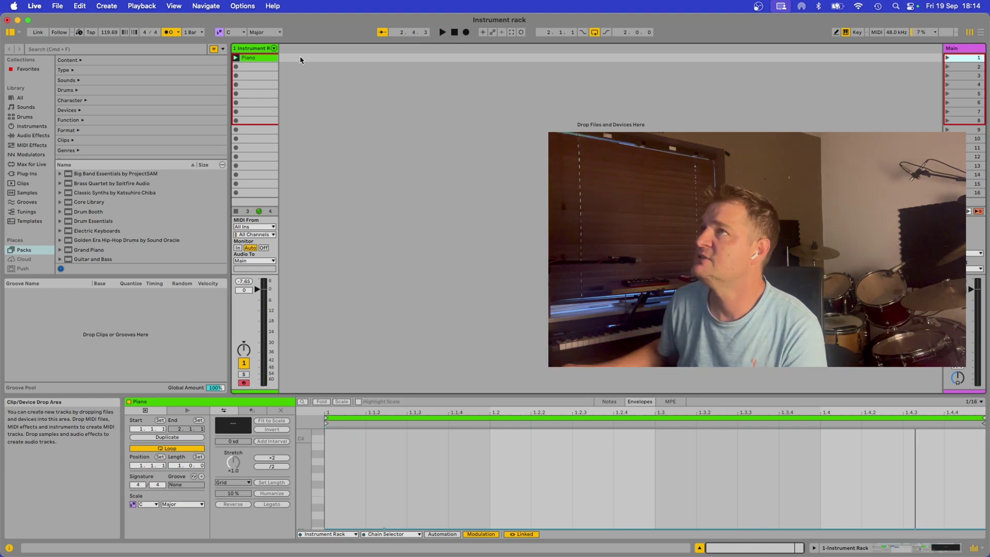
Step: Paste a copy into the second slot as Strings with its Chain Selector envelope at 40.2%
click(251, 68)
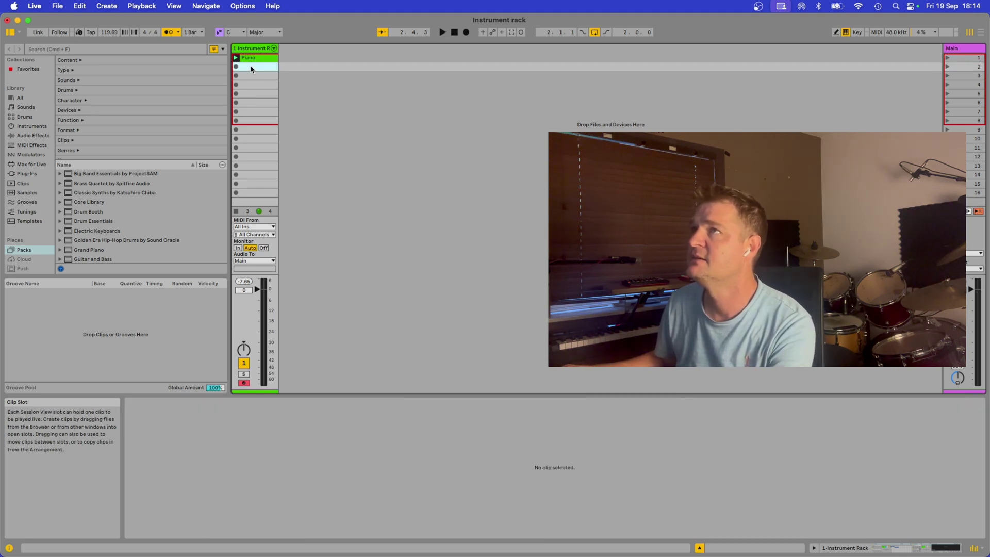
key(super+v)
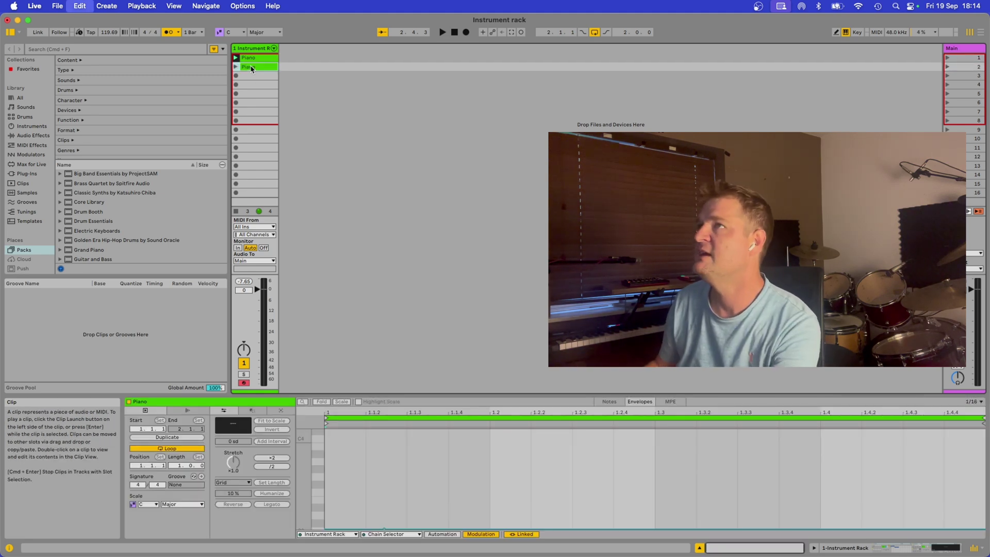
key(super+r)
text(Strings)
key(Return)
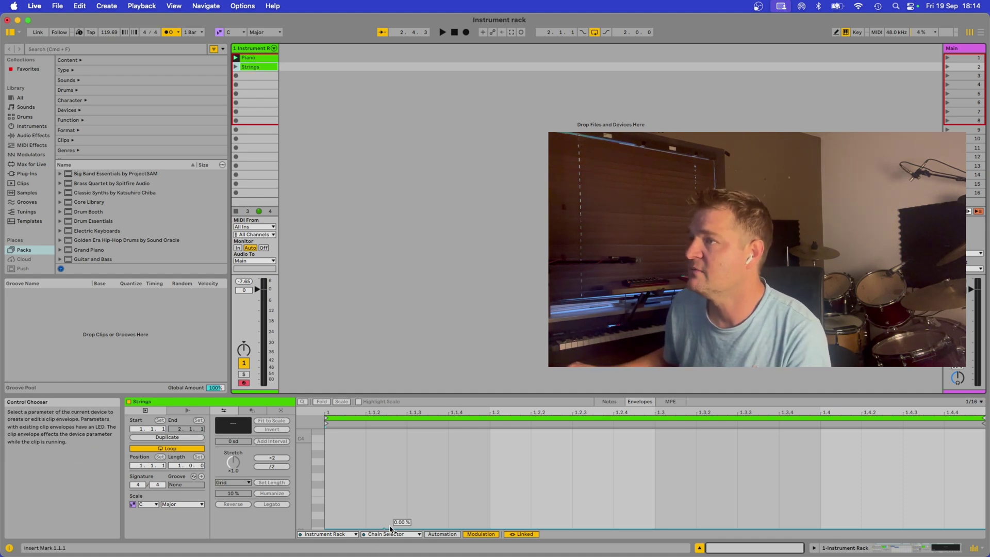
drag(384, 531, 384, 489)
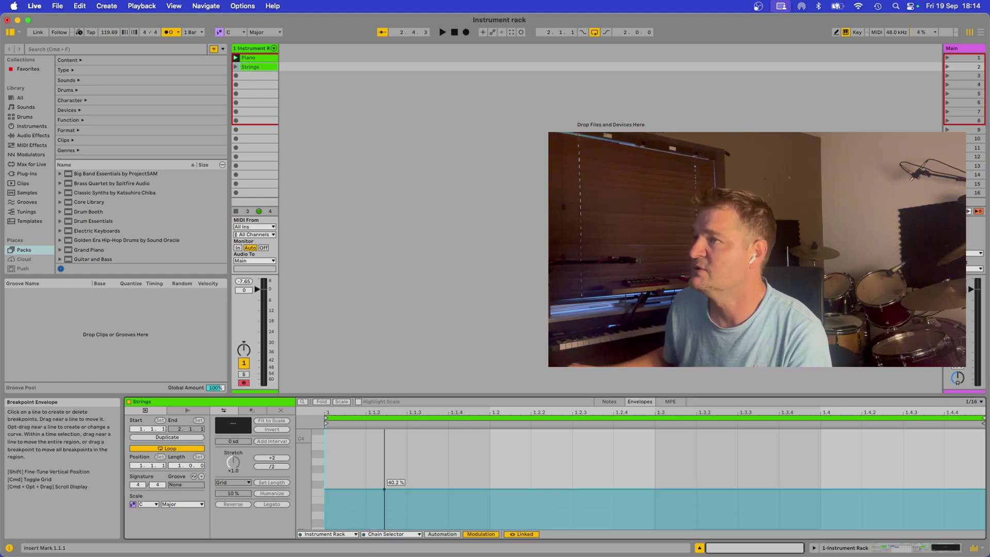
Step: Launch the Strings clip, then the first scene to hear Piano
click(236, 67)
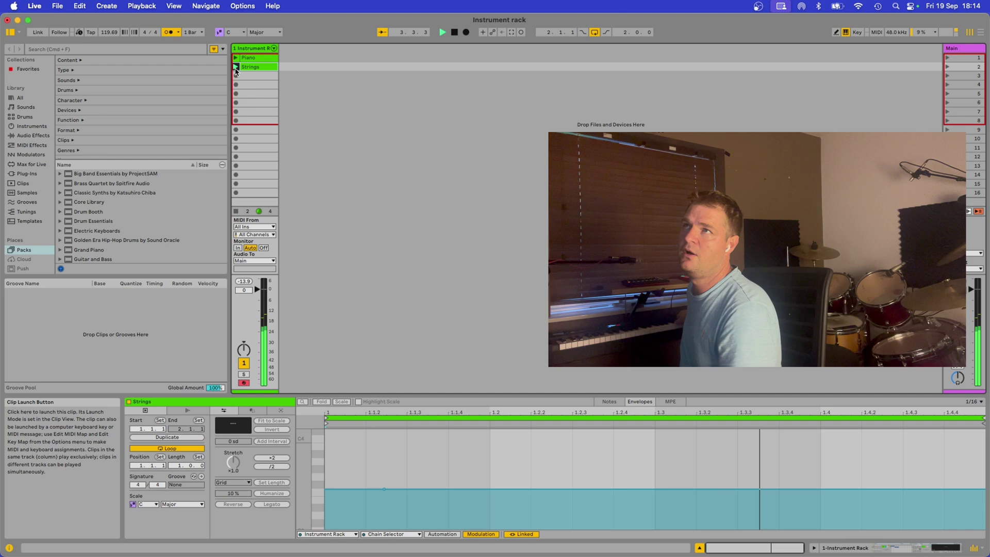
click(948, 60)
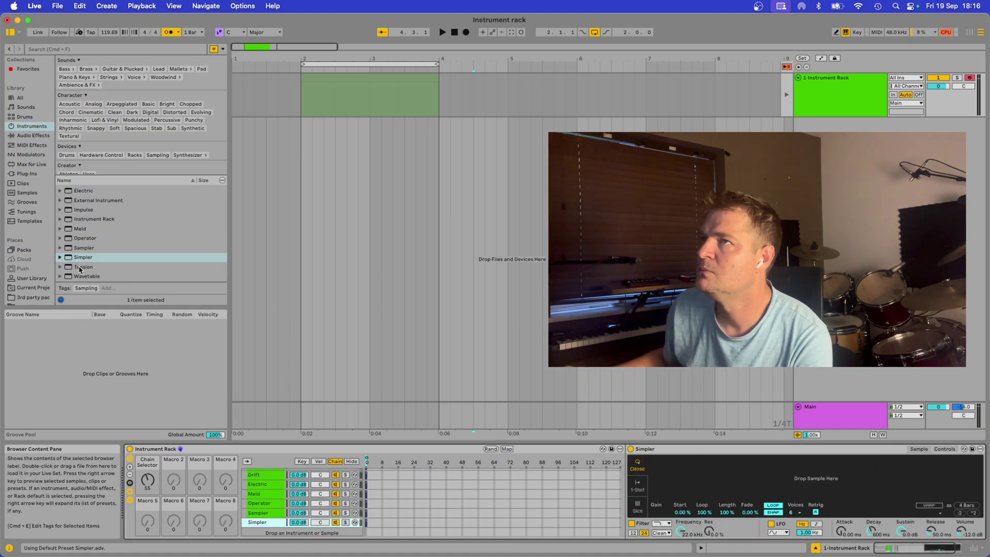
click(407, 483)
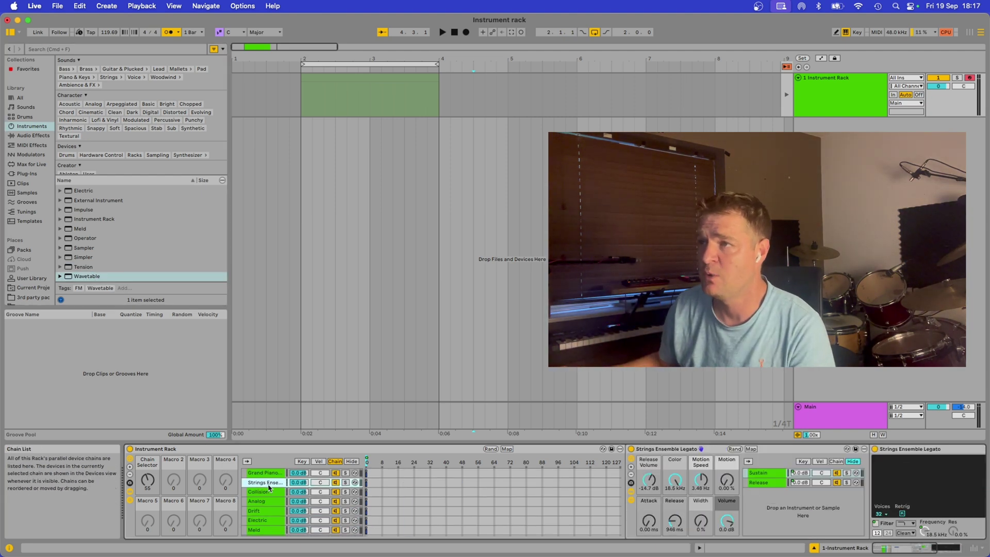
click(404, 485)
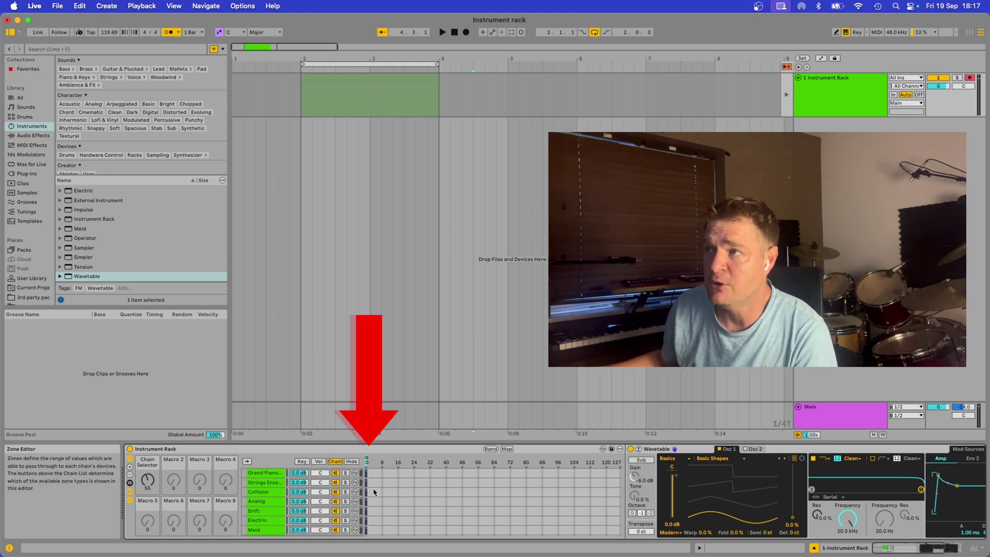
scroll(374, 492, down, 5)
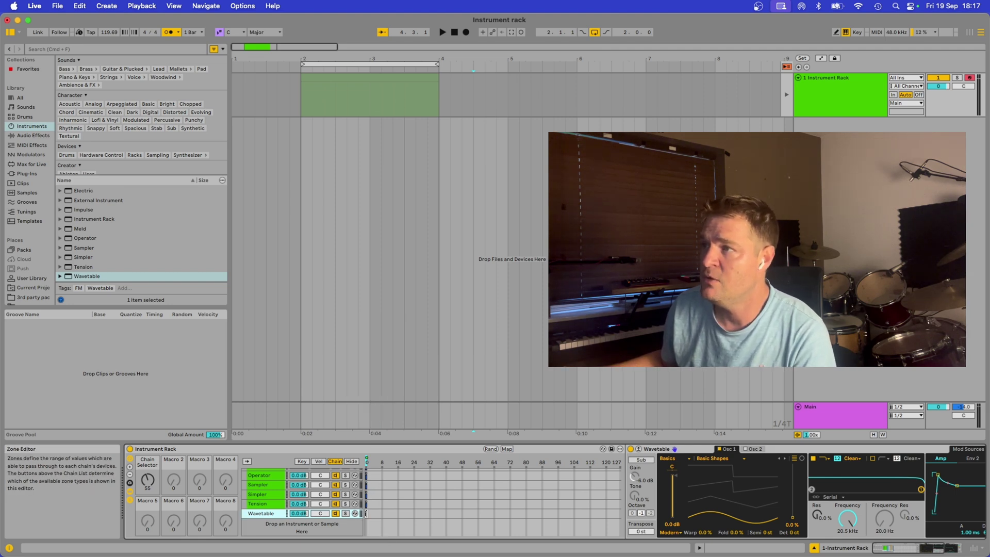
drag(366, 513, 621, 513)
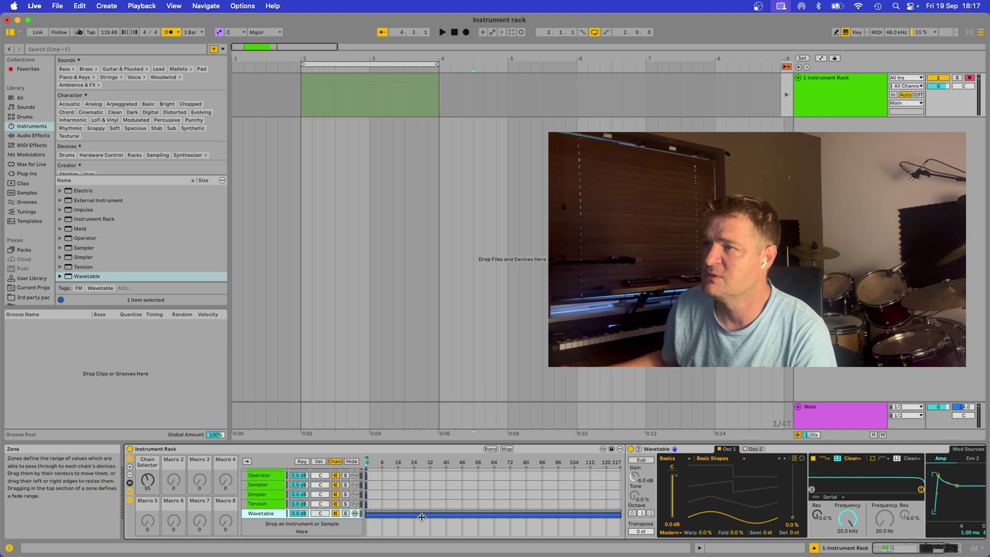
right_click(451, 513)
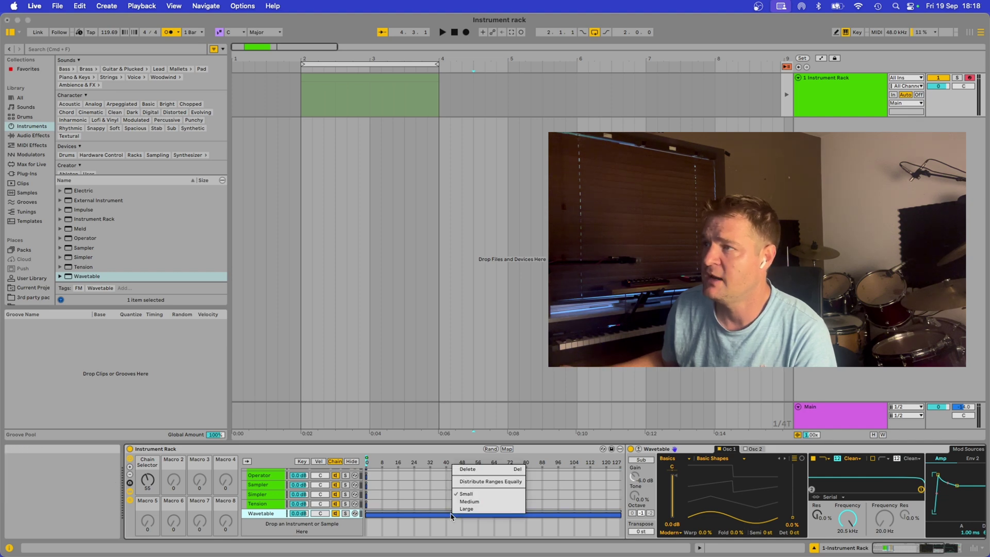
click(459, 482)
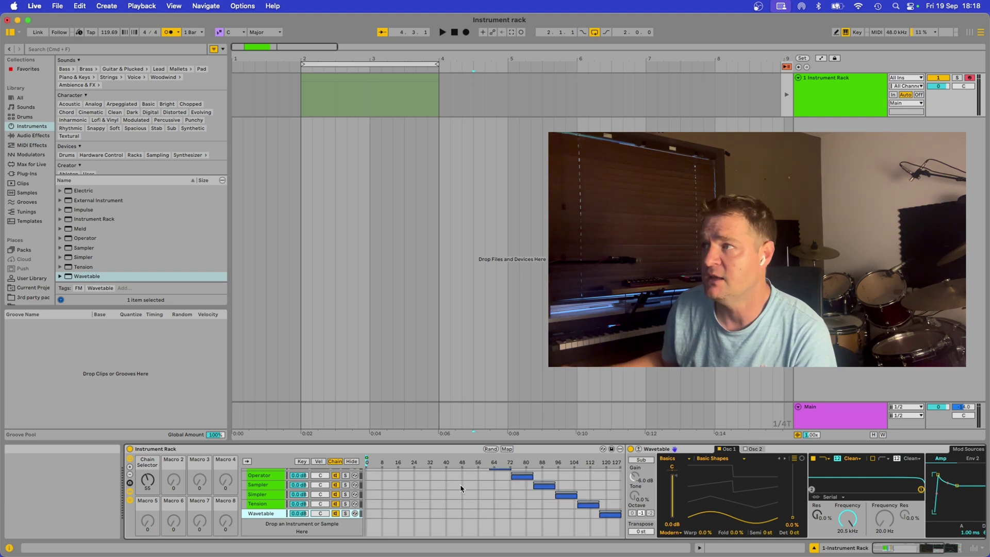
scroll(461, 484, up, 5)
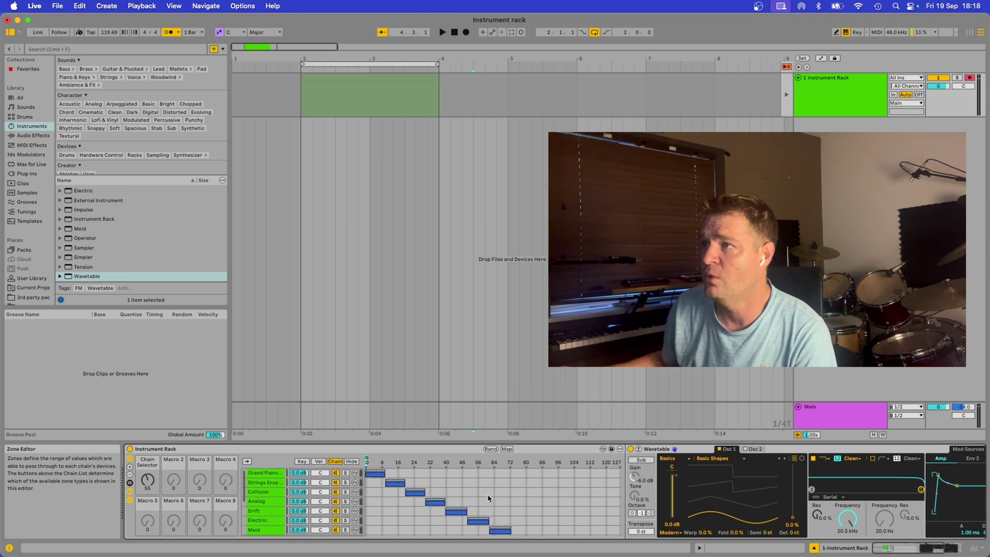
scroll(472, 494, down, 5)
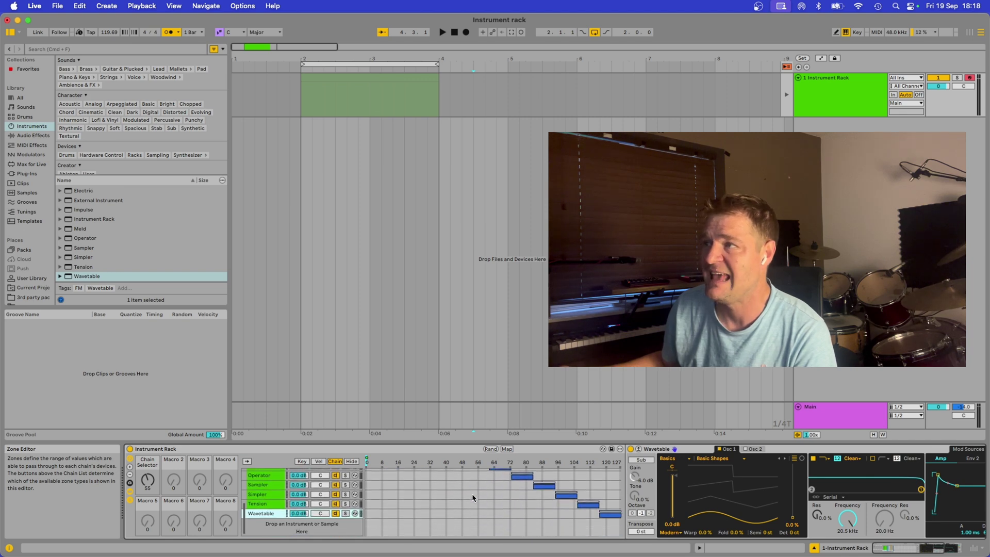
scroll(472, 494, up, 5)
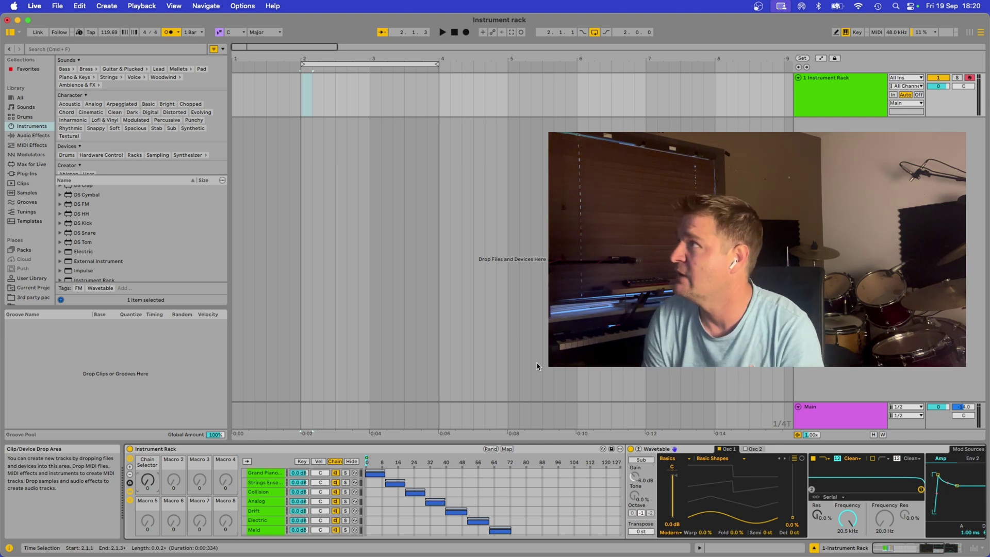
Step: Turn the Grand Piano device back on and map its on/off switch to the Chain Selector
click(264, 472)
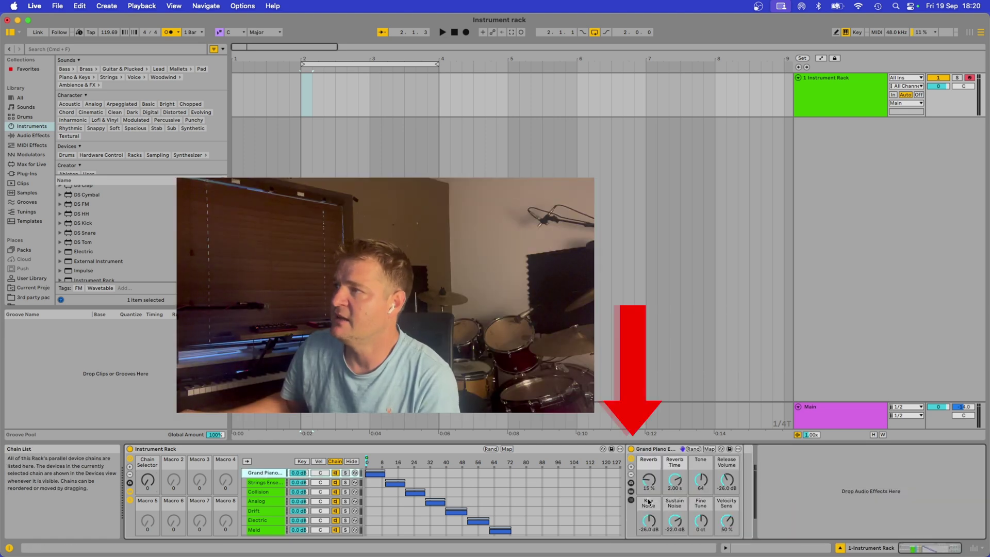
click(631, 450)
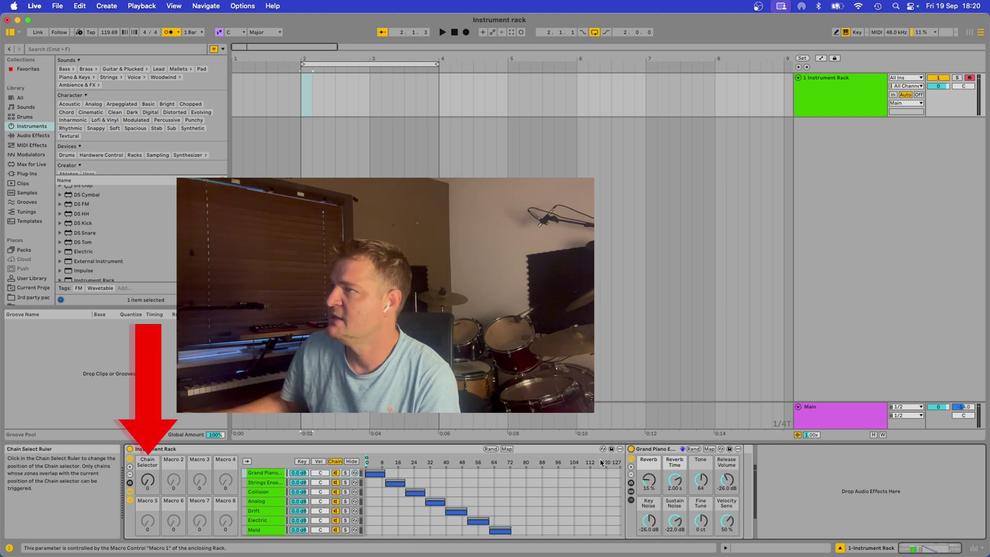
right_click(632, 452)
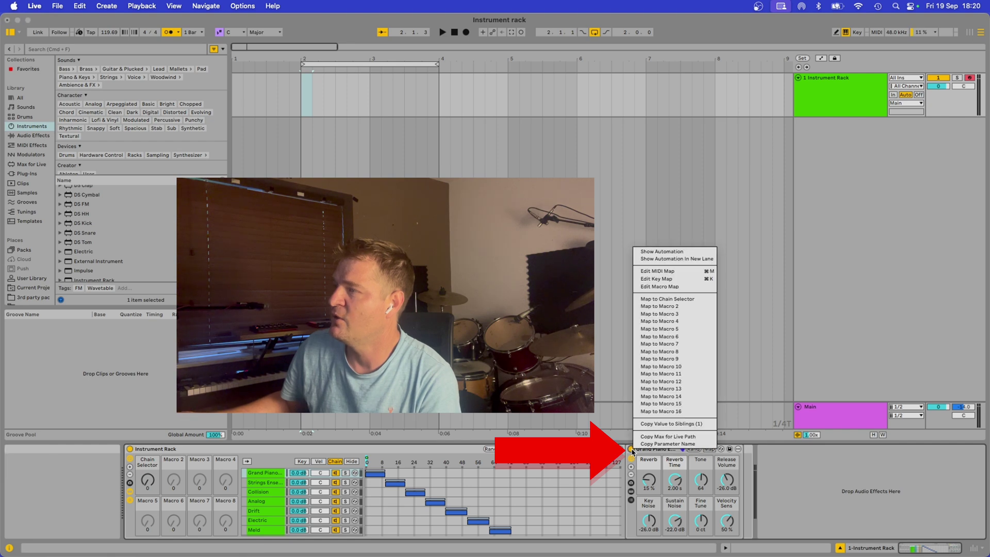
click(663, 301)
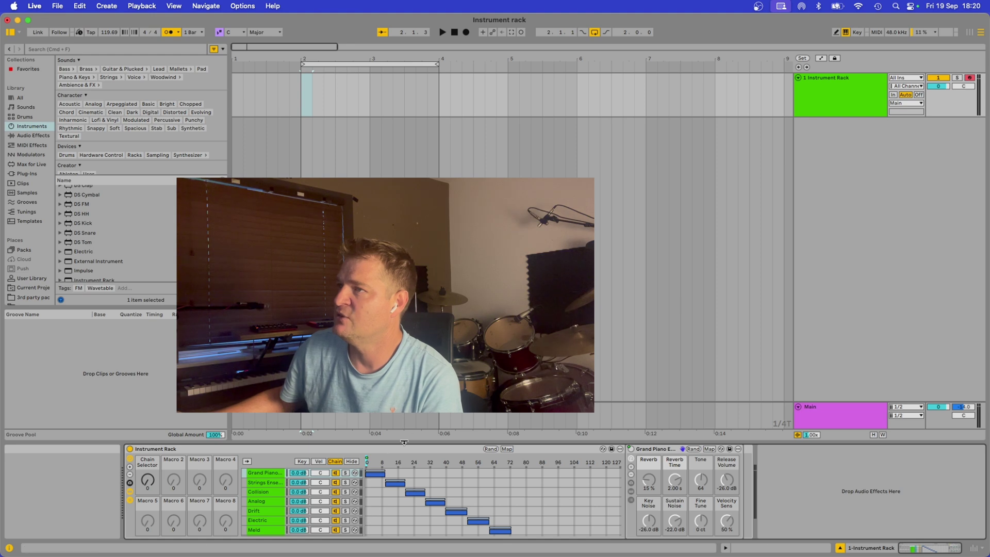
Step: Step through the Collision, Sampler and Wavetable chains to view their devices
click(263, 492)
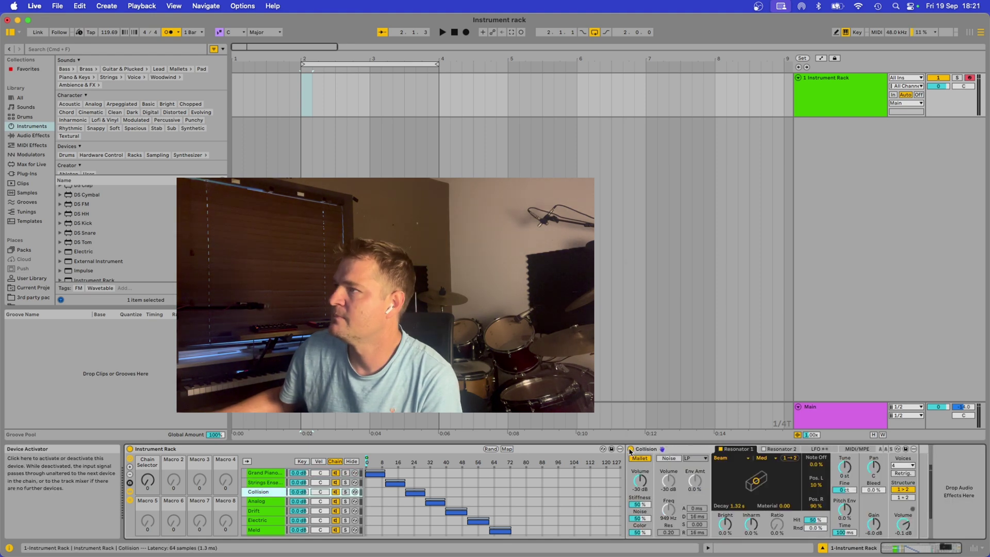
key(Down)
key(Down)
key(Down)
key(Down)
key(Down)
key(Down)
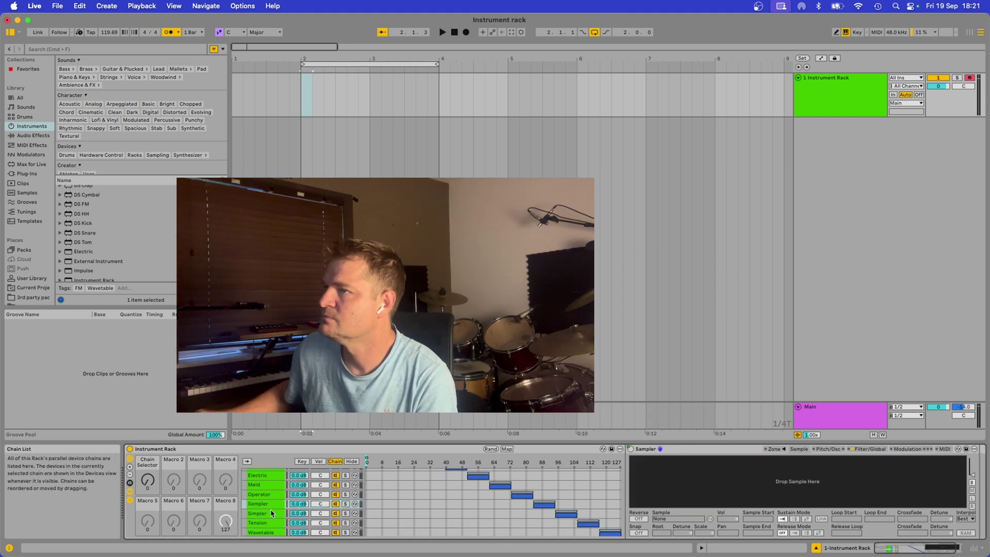
key(Down)
key(Down)
key(Down)
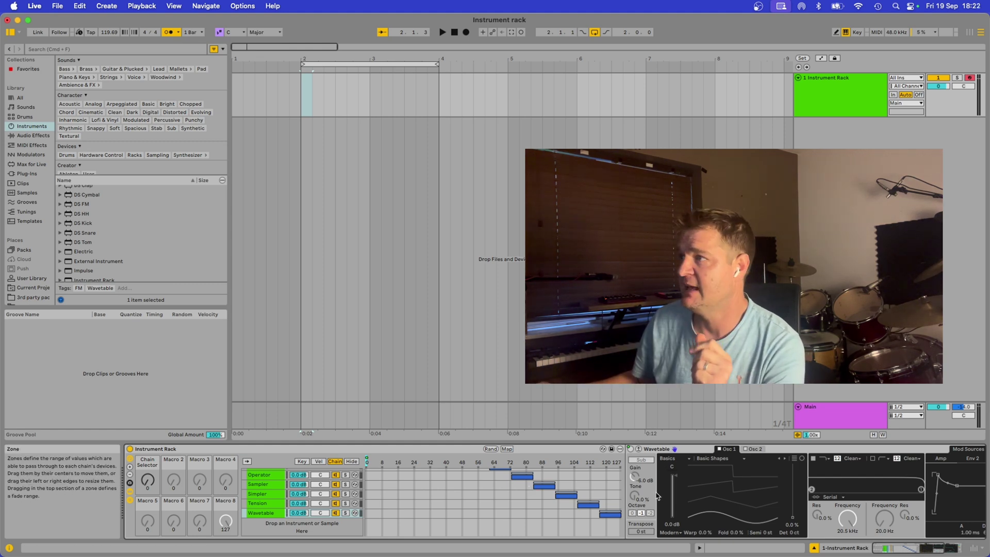
click(507, 449)
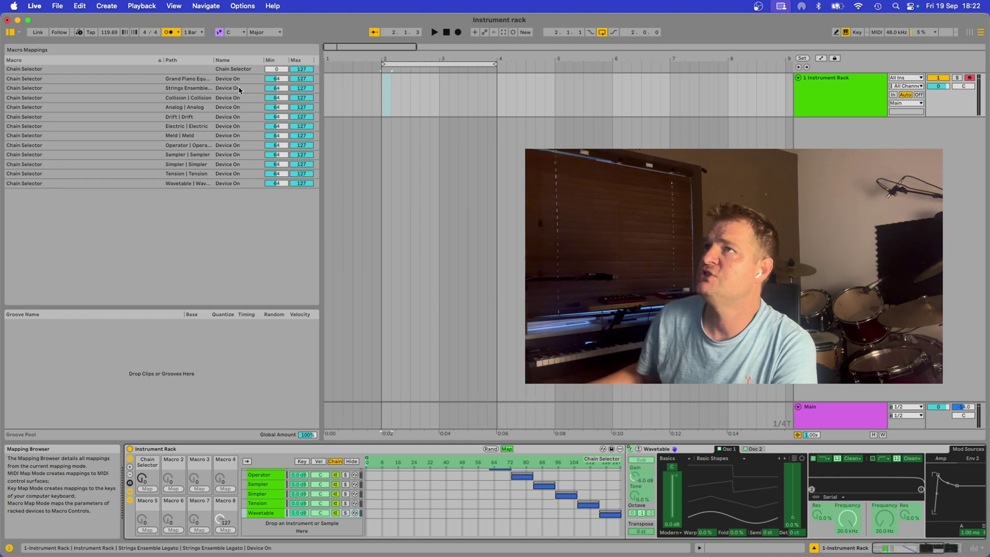
click(72, 71)
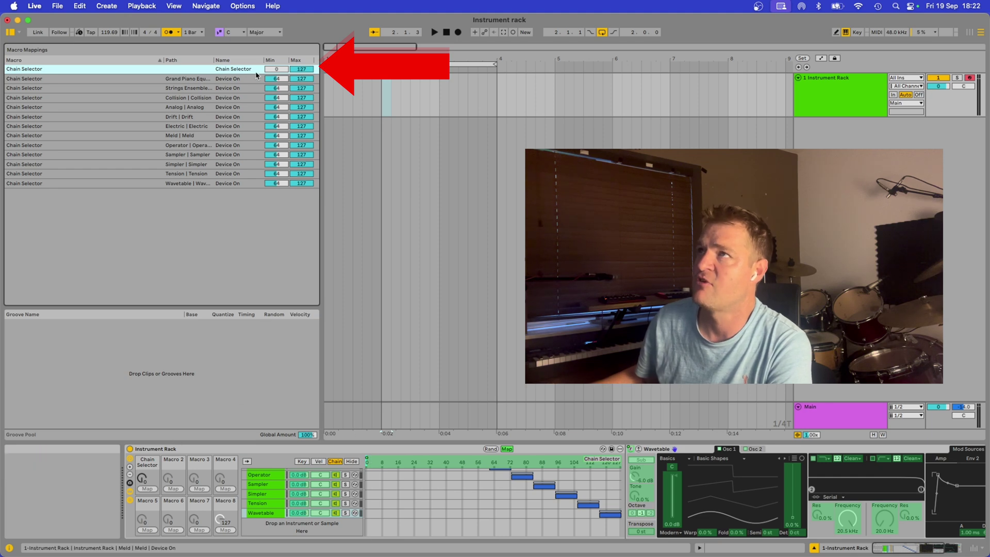
click(196, 80)
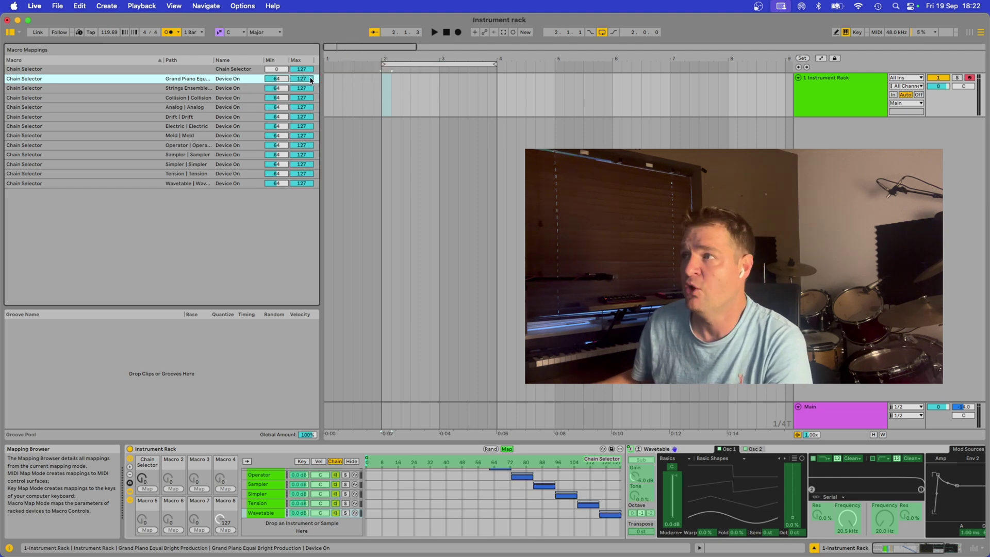
scroll(426, 497, up, 4)
scroll(426, 496, up, 2)
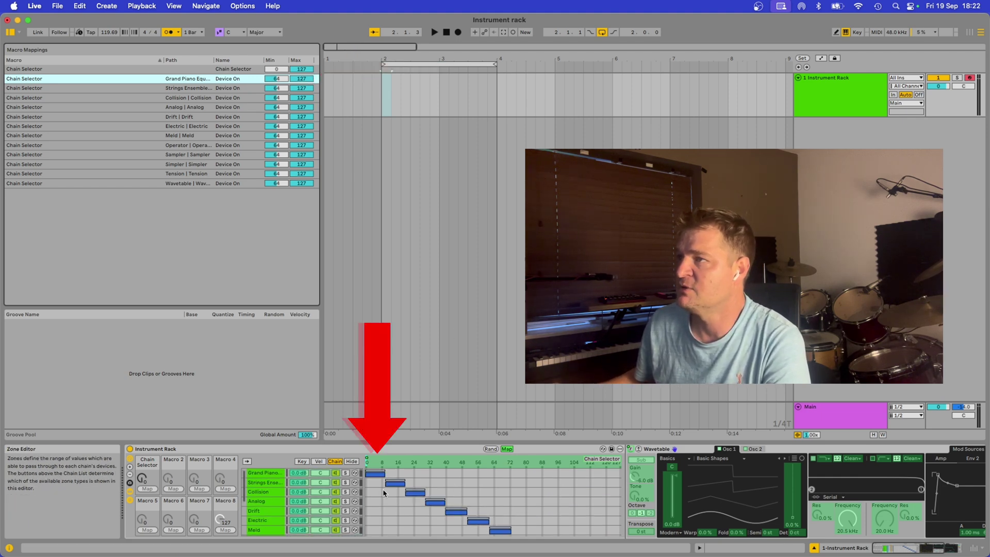
click(373, 474)
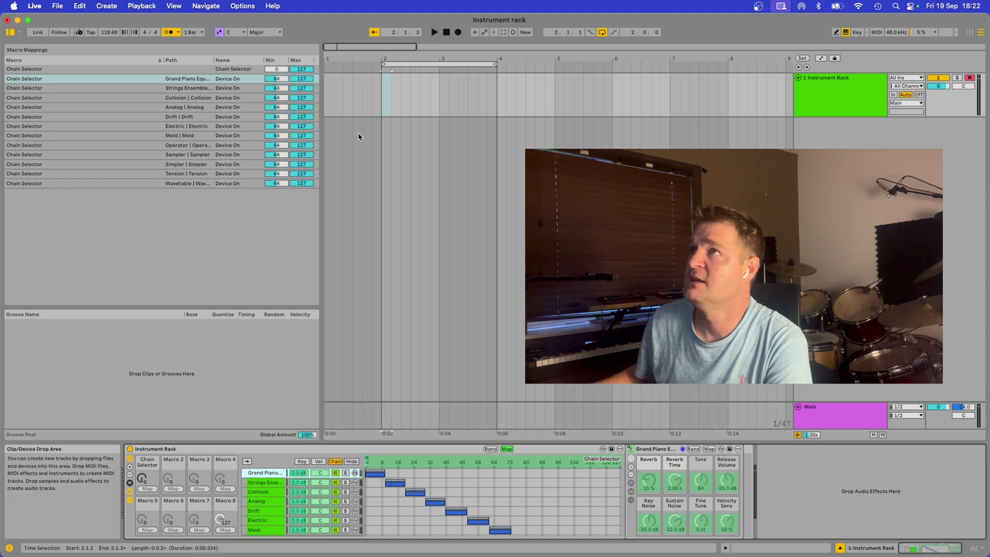
click(186, 78)
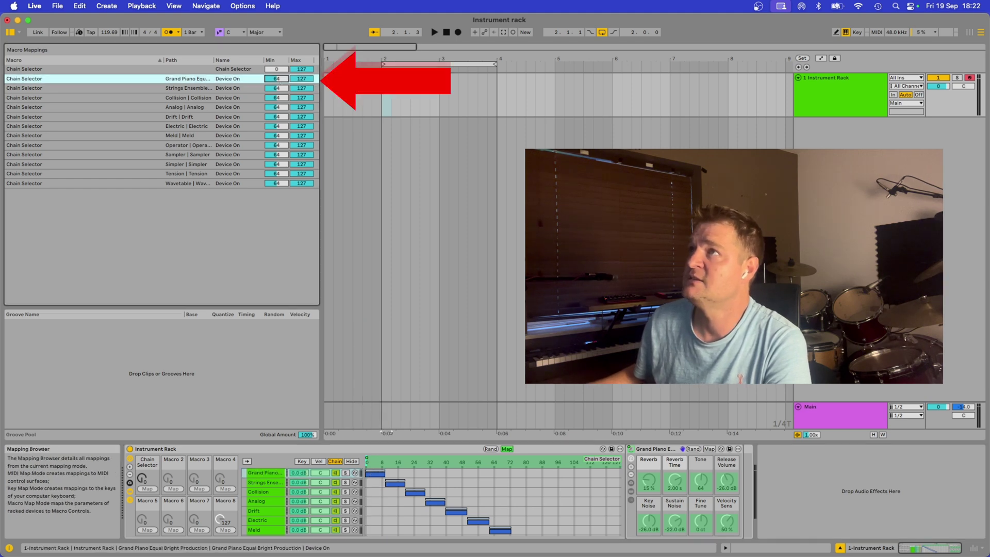
click(297, 79)
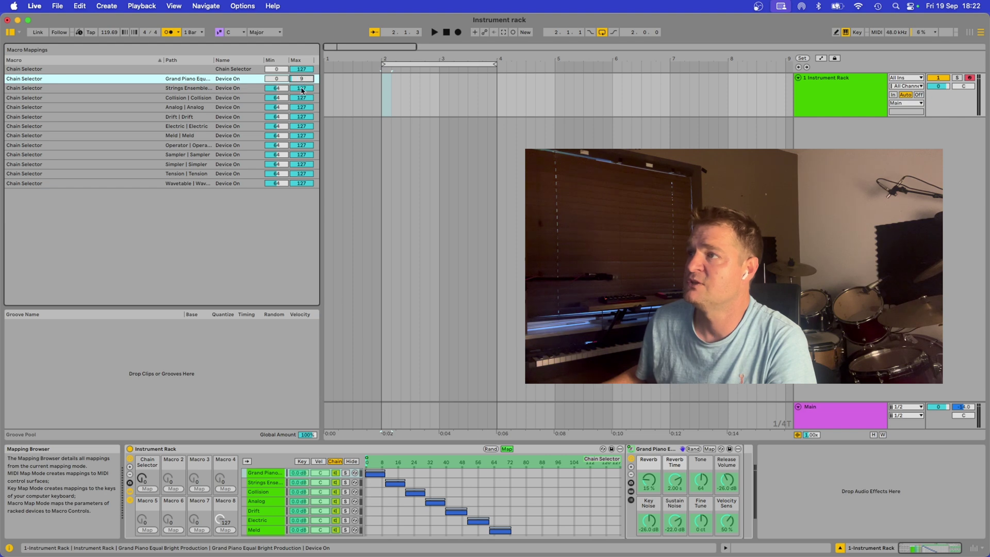
Step: Set the Strings Ensemble device-on mapping range to 10–19
click(395, 483)
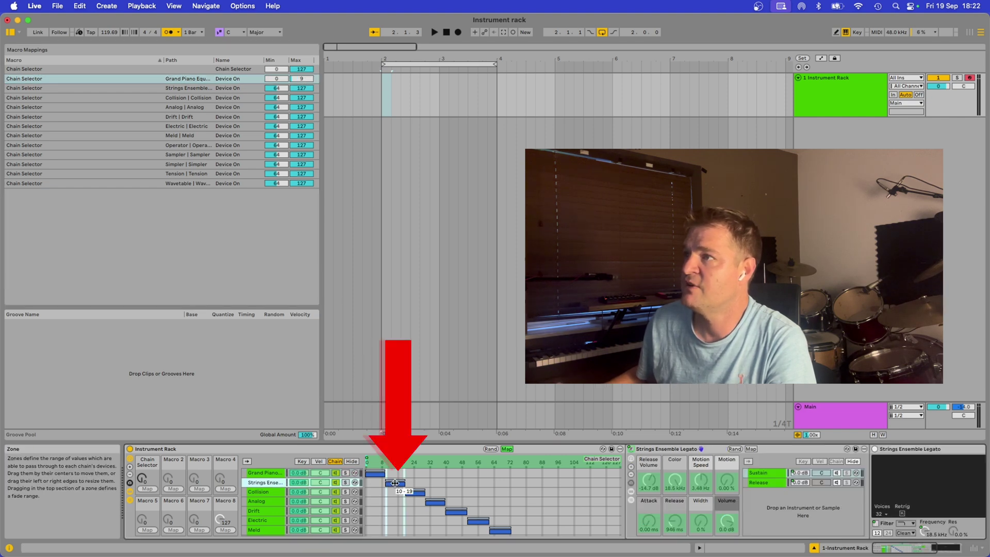
click(276, 89)
text(10)
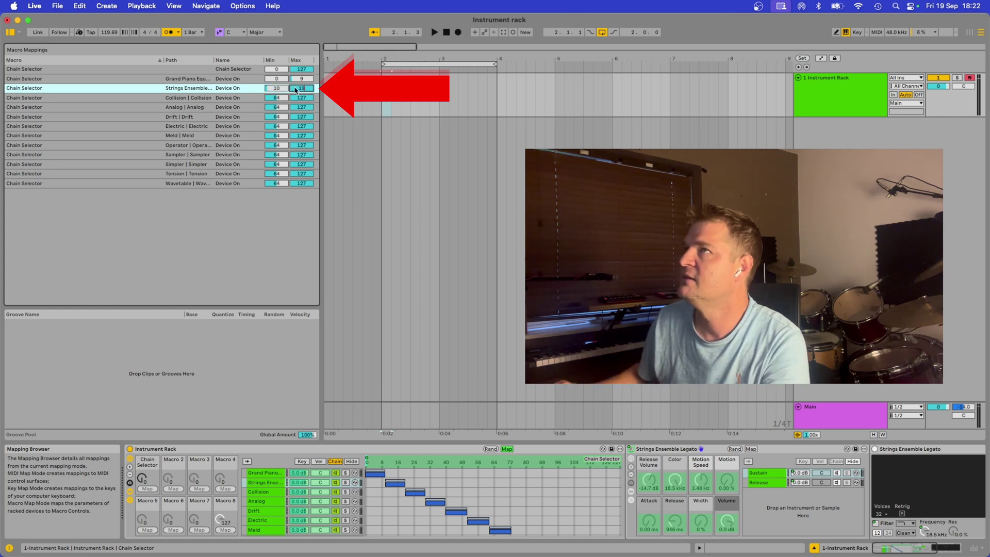
click(296, 90)
text(19)
key(Return)
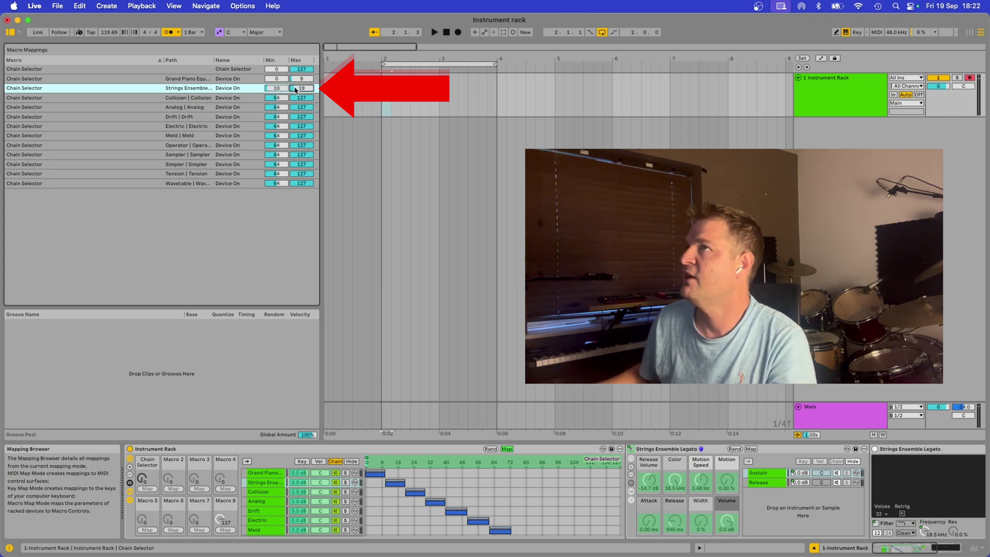
Step: Check the Collision, Analog and Drift chain zone ranges
click(413, 491)
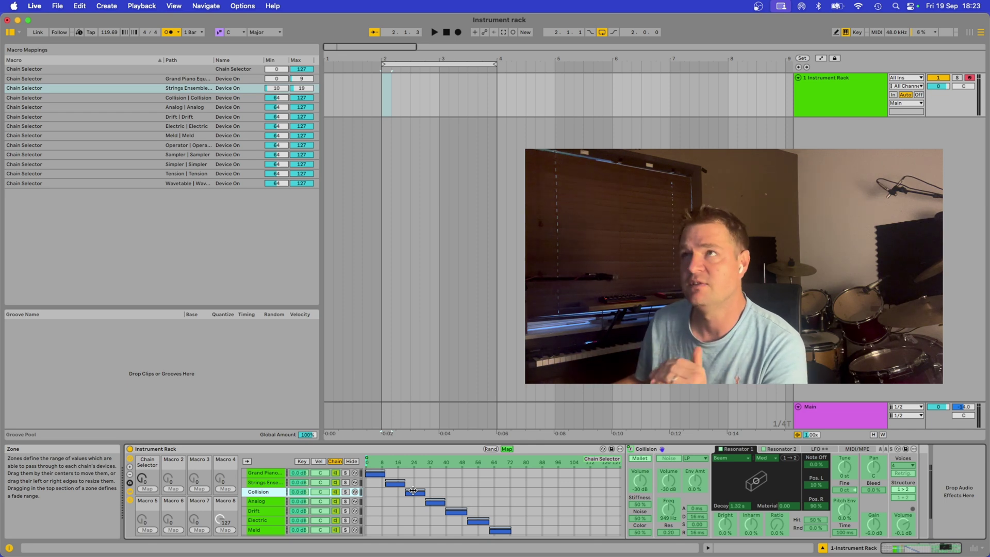
click(435, 501)
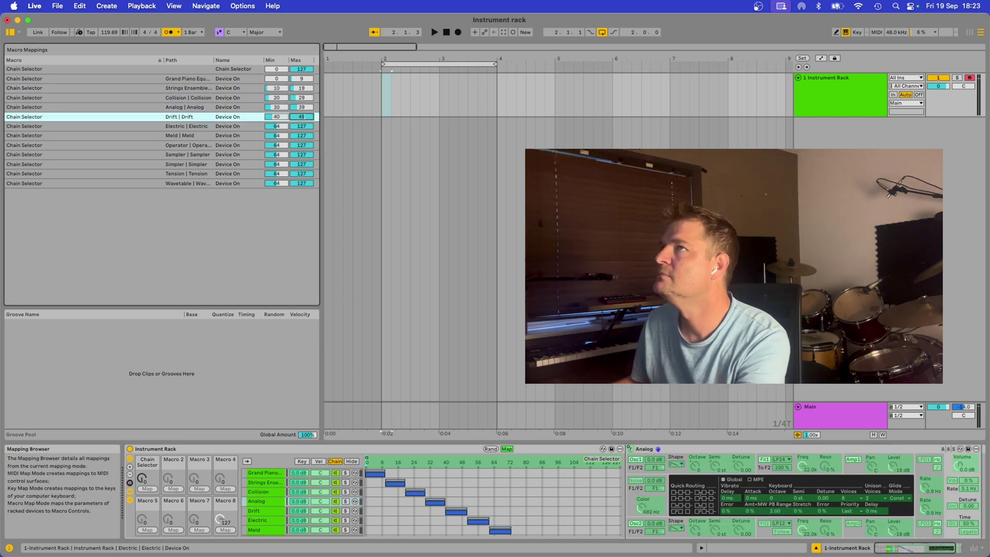
click(456, 510)
scroll(473, 506, down, 3)
Step: Set the device-on minimums for Meld to 62, Operator to 73 and Sampler to 84
click(276, 135)
text(62)
click(276, 145)
text(73)
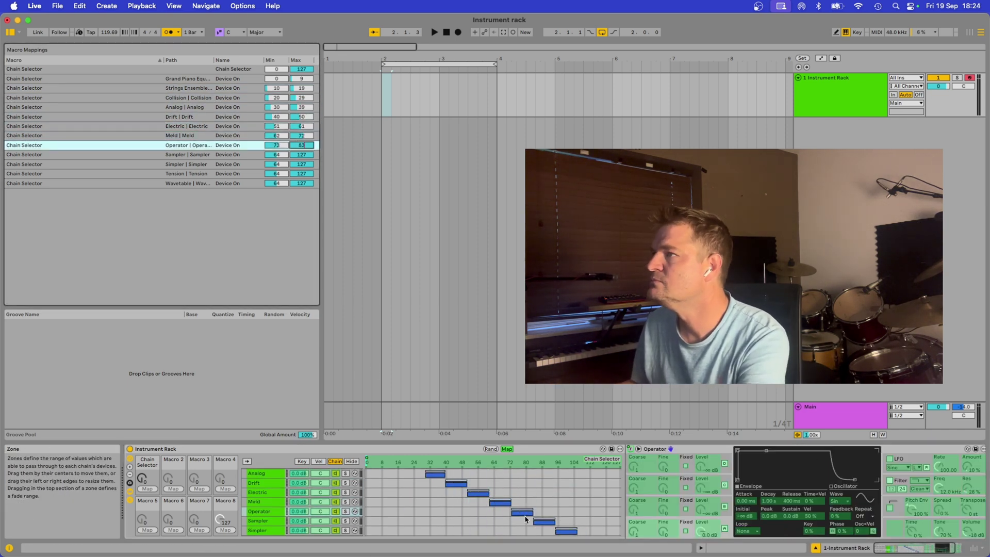
click(277, 154)
text(84)
click(276, 164)
click(276, 174)
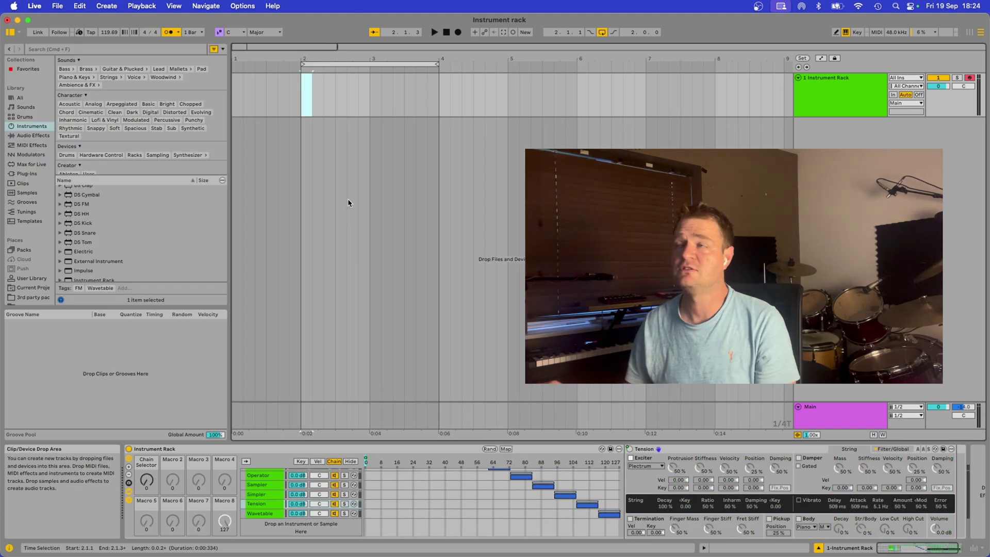